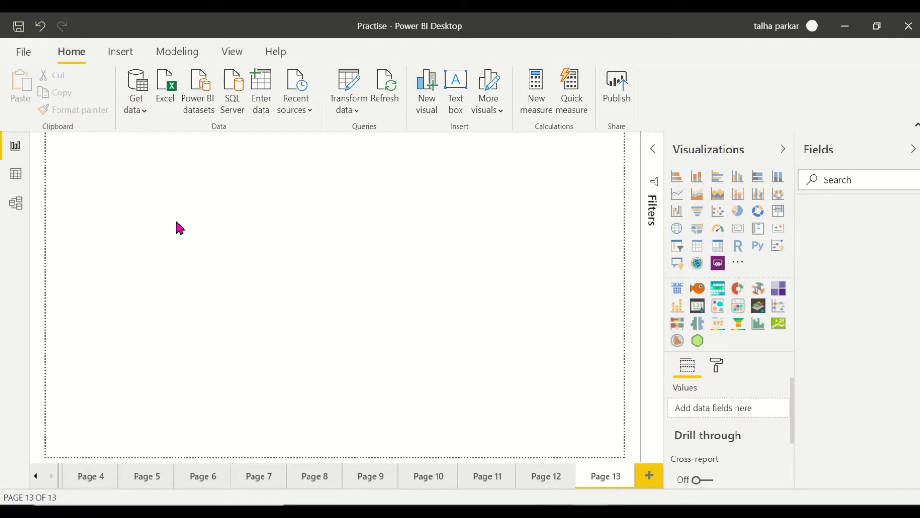
click(164, 114)
scroll(189, 171, down, 3)
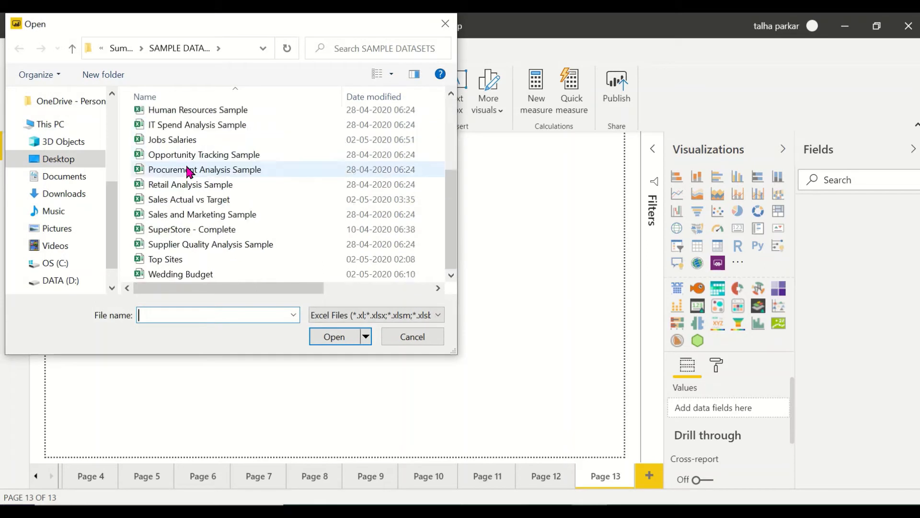
click(214, 143)
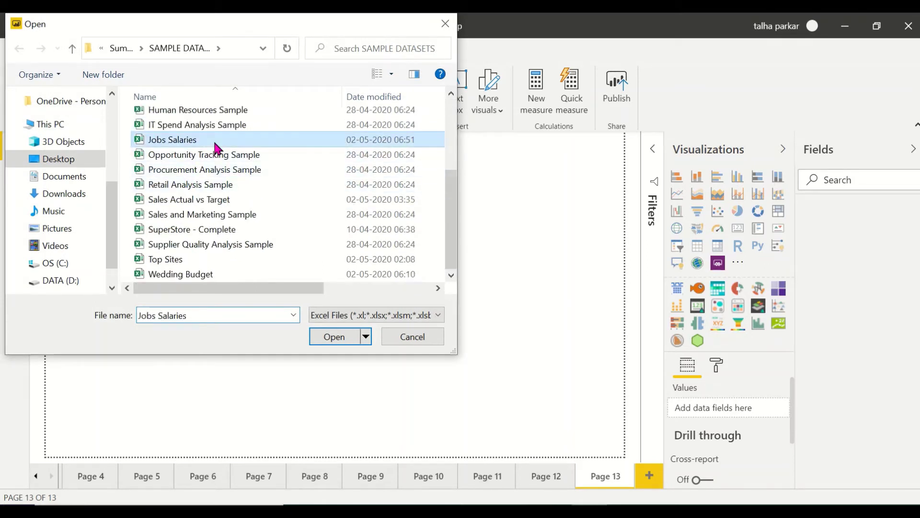
click(333, 335)
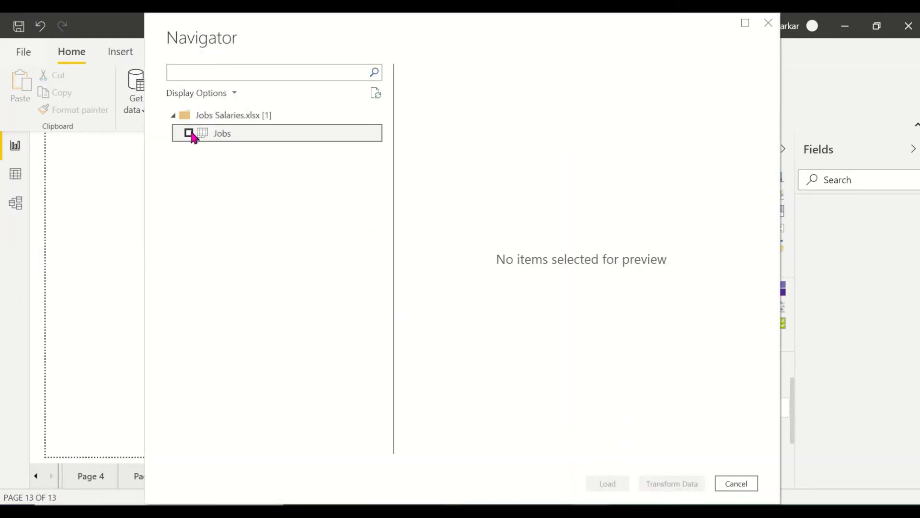
click(190, 134)
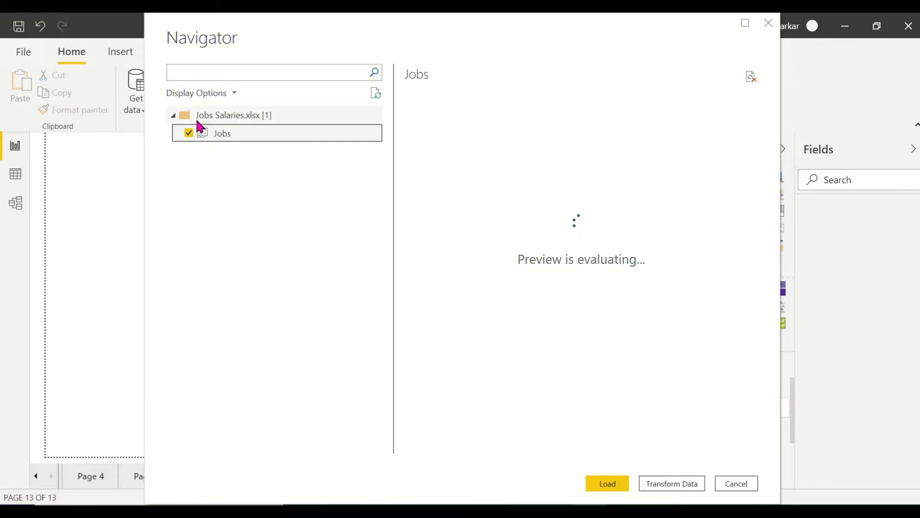
click(188, 133)
click(188, 132)
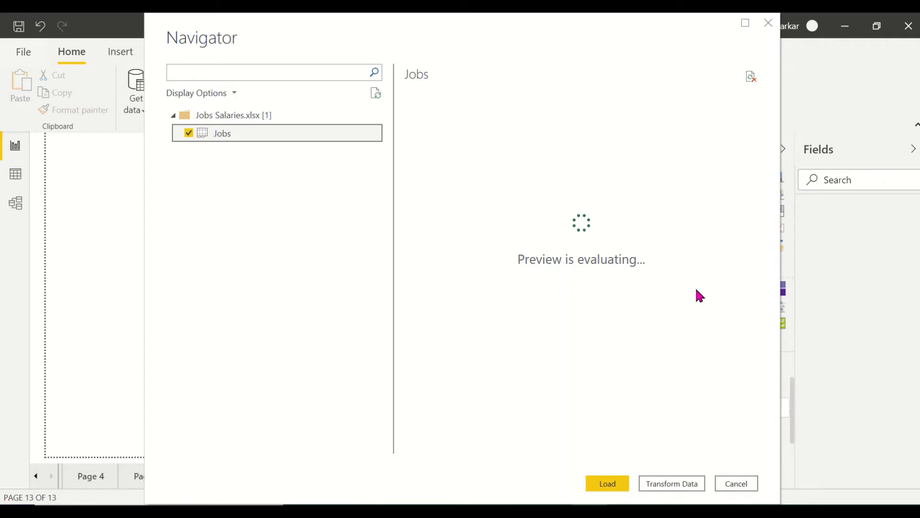
click(725, 484)
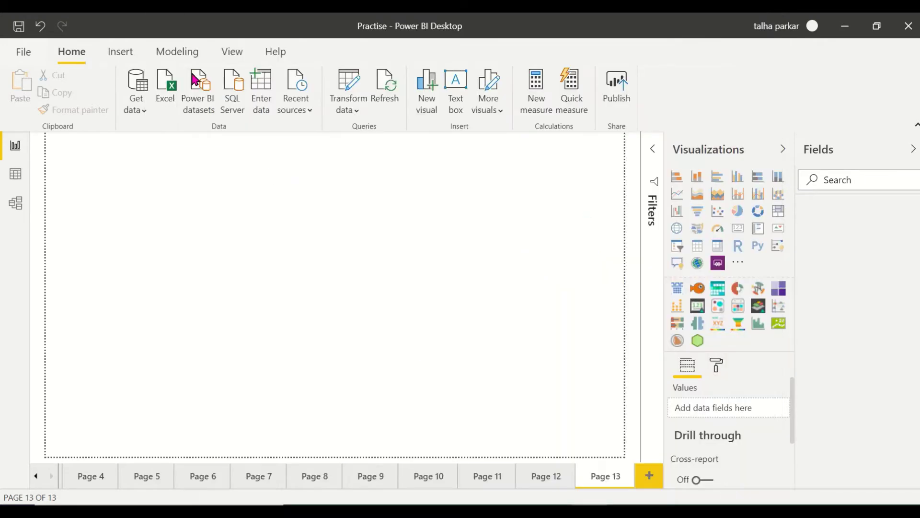
Load the Jobs table from the Jobs Salaries Excel workbook into the report after previewing its columns
click(165, 86)
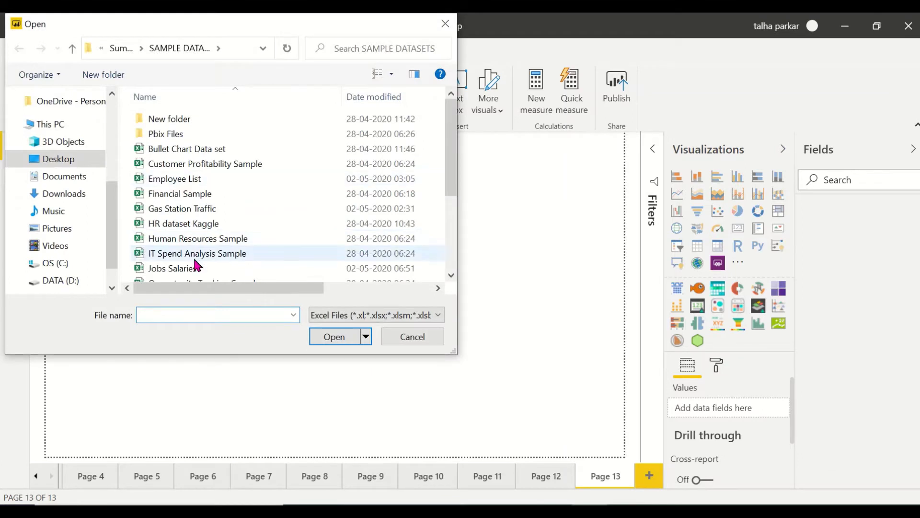
double_click(196, 268)
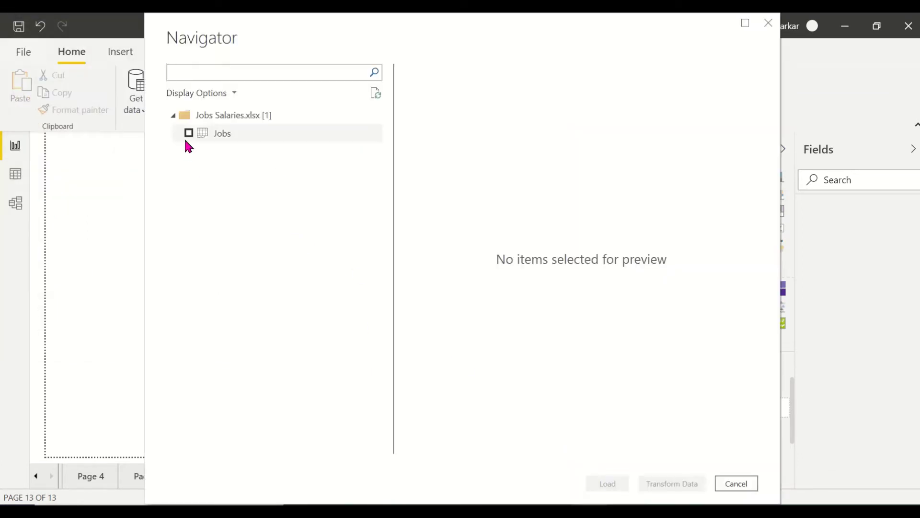
click(190, 130)
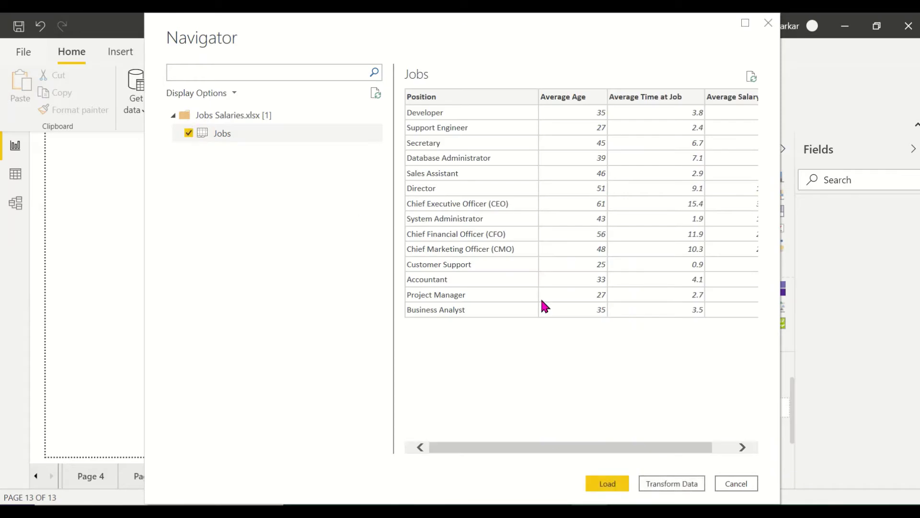
scroll(542, 300, right, 1)
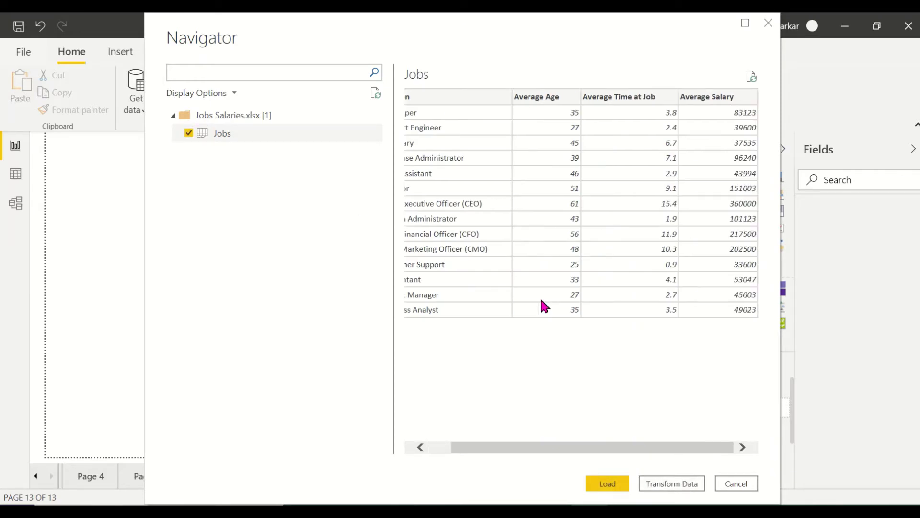
scroll(542, 300, left, 1)
scroll(495, 130, right, 1)
scroll(693, 155, left, 1)
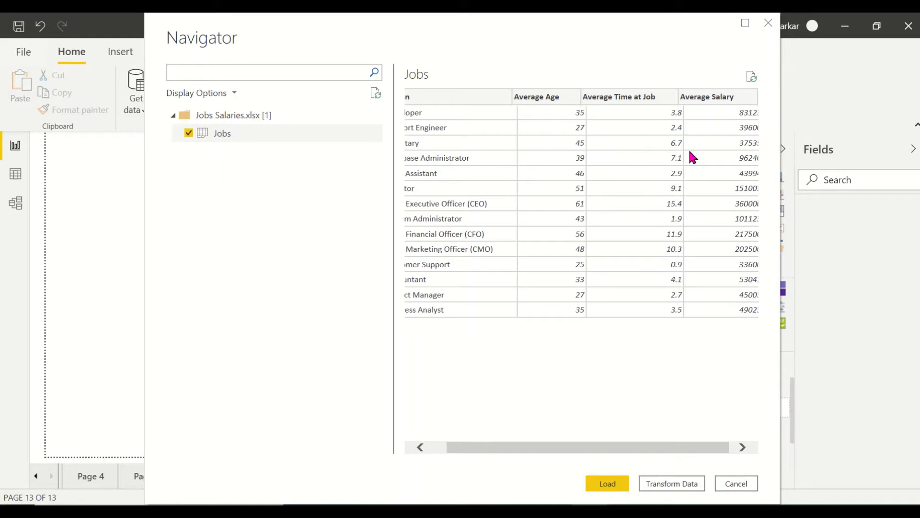
click(608, 482)
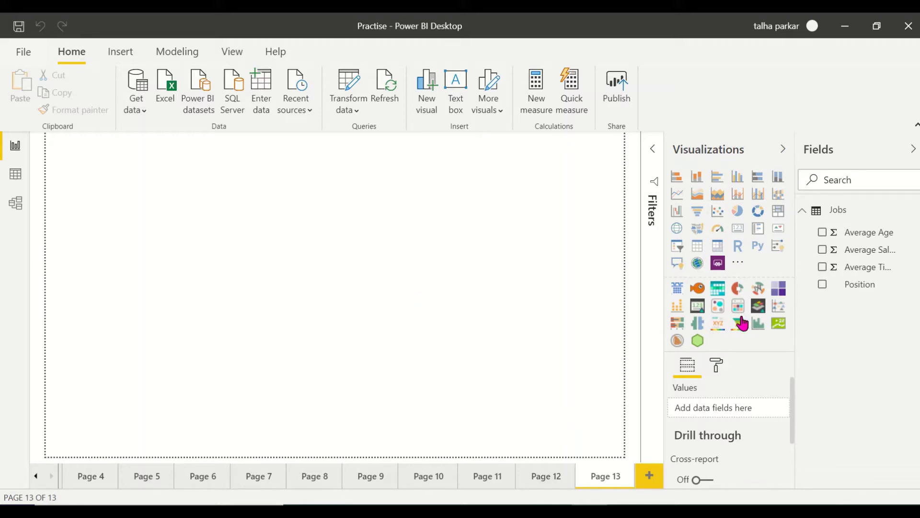
Search the Power BI visuals marketplace for "Hexbin"
click(738, 262)
click(751, 283)
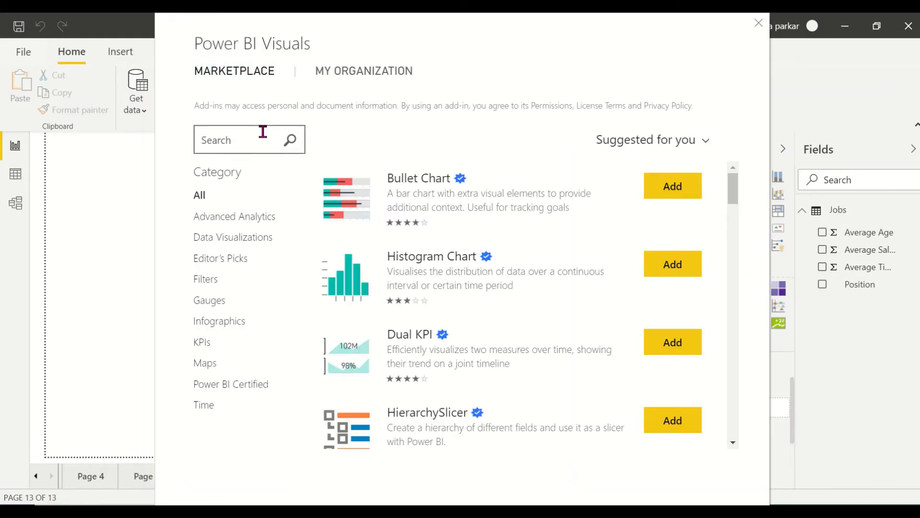
click(263, 131)
text(Hexbin)
key(Return)
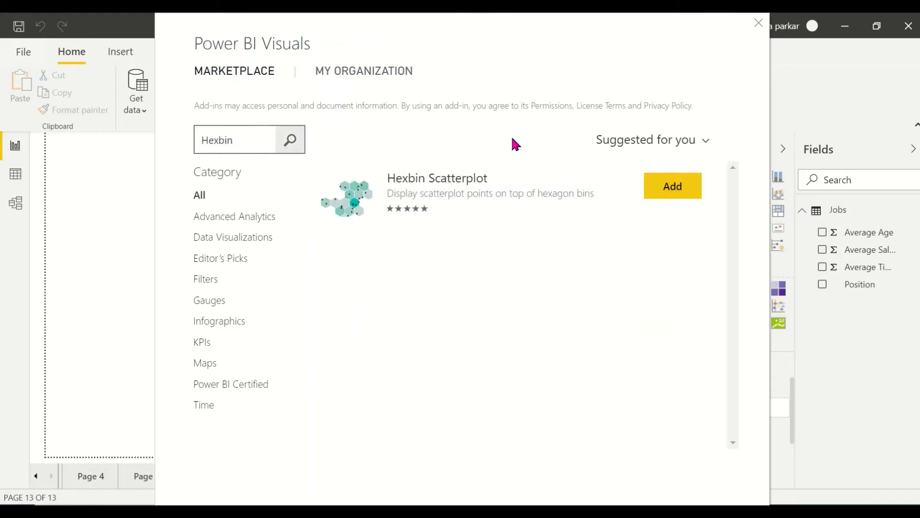
Examine the Hexbin Scatterplot's details page and sample charts, and close the marketplace without adding the visual
scroll(475, 260, up, 2)
scroll(475, 262, up, 3)
scroll(390, 206, down, 4)
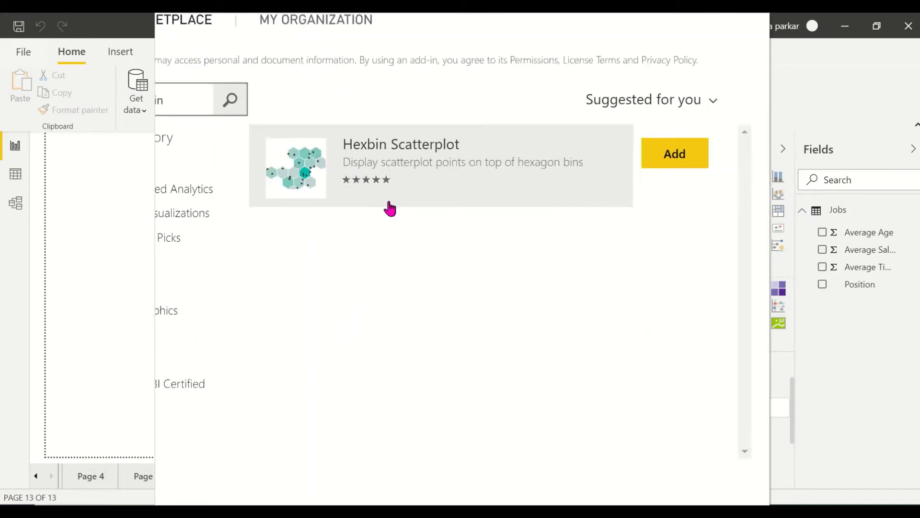
scroll(390, 206, up, 1)
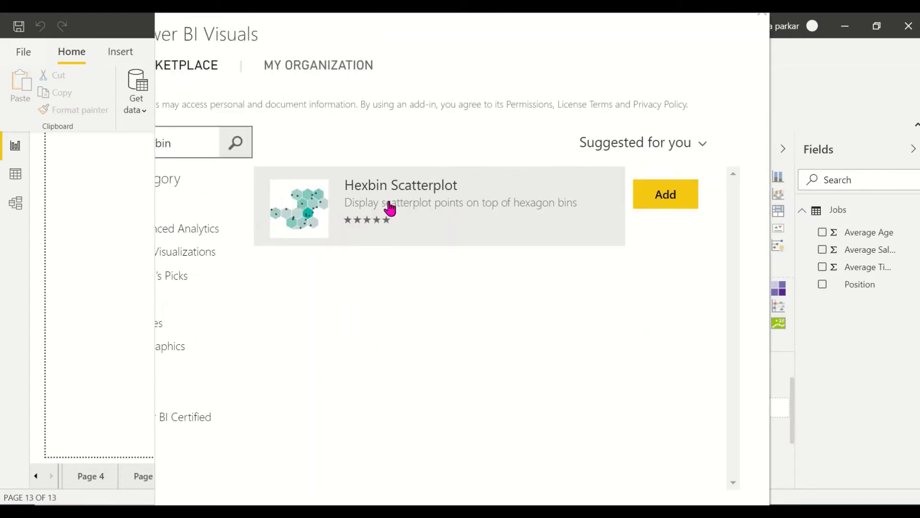
click(442, 220)
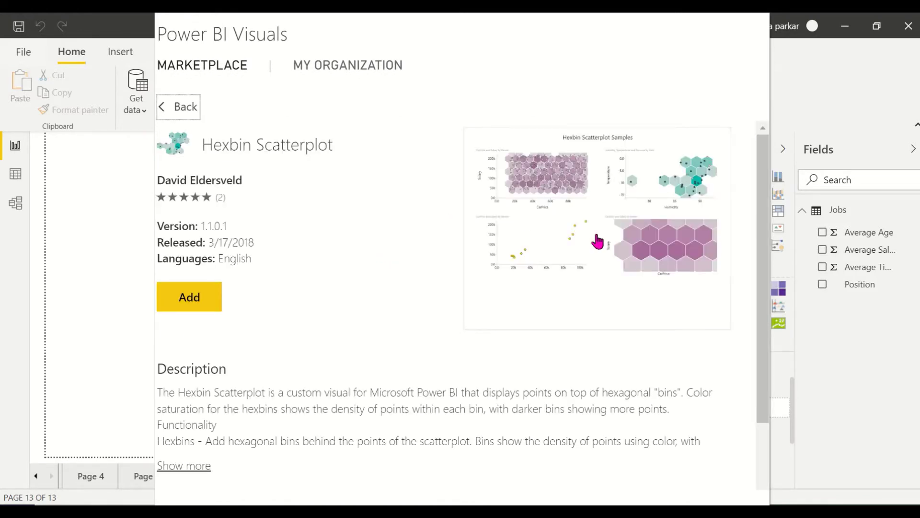
scroll(606, 245, up, 3)
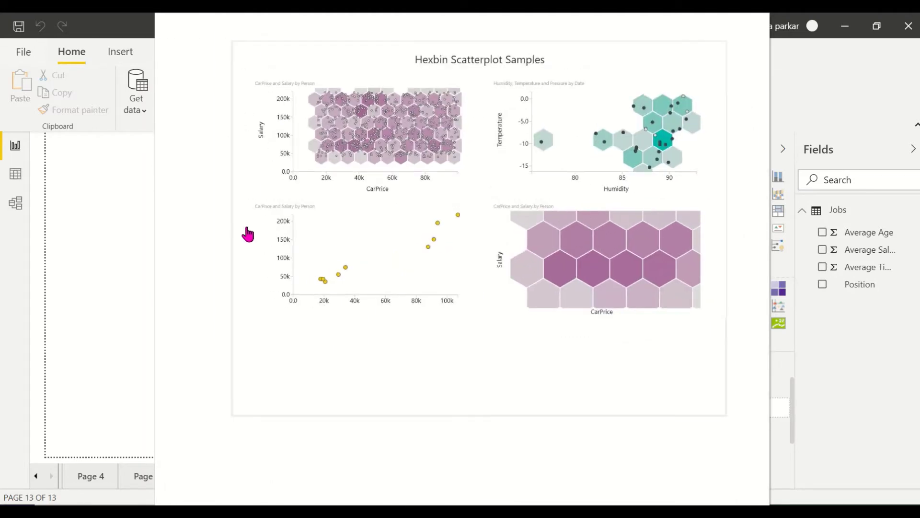
scroll(247, 229, down, 3)
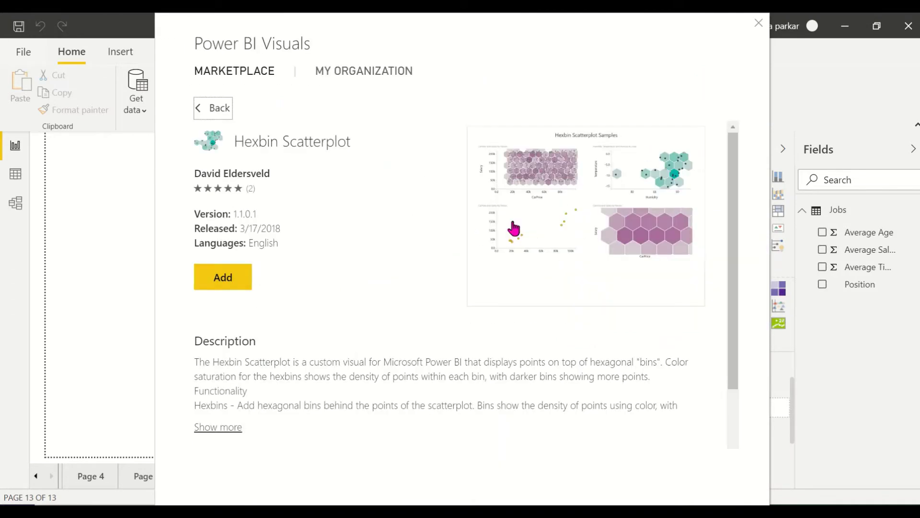
click(758, 22)
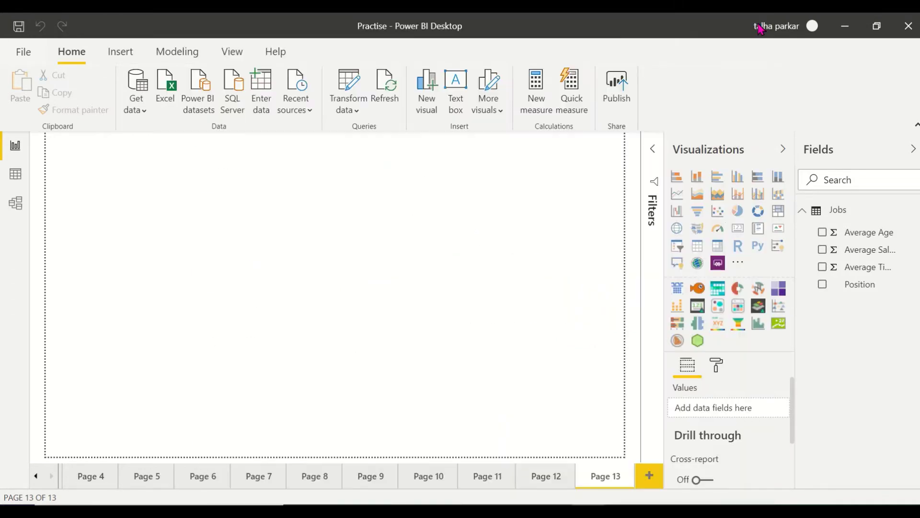
Add a standard scatter chart to the empty Page 13 and enlarge it to about half the page width
click(697, 341)
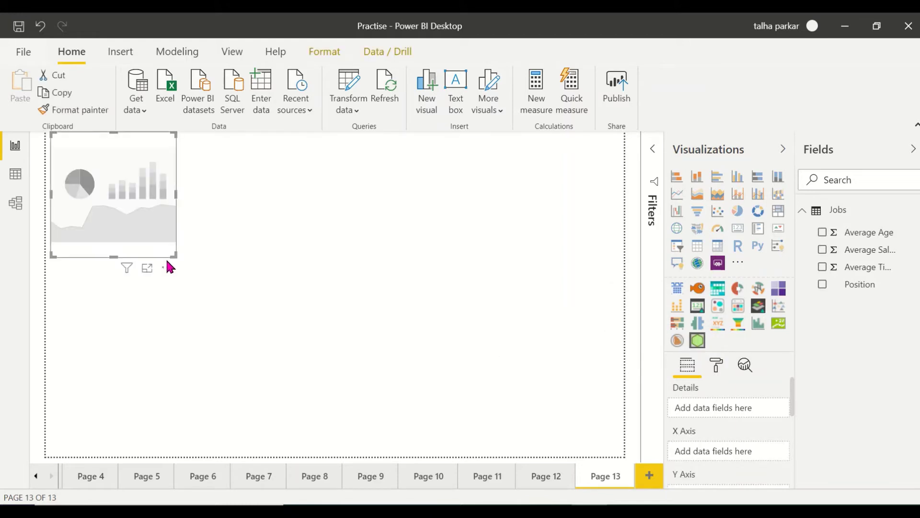
key(Delete)
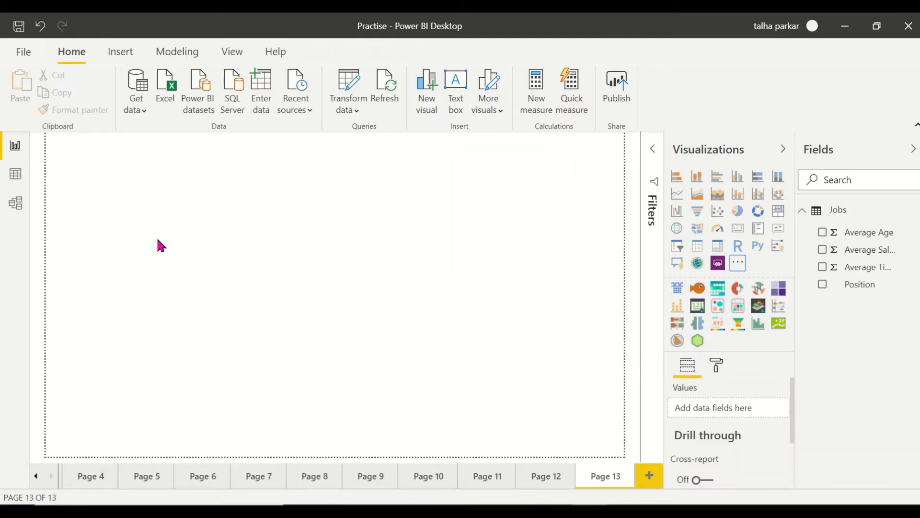
click(717, 212)
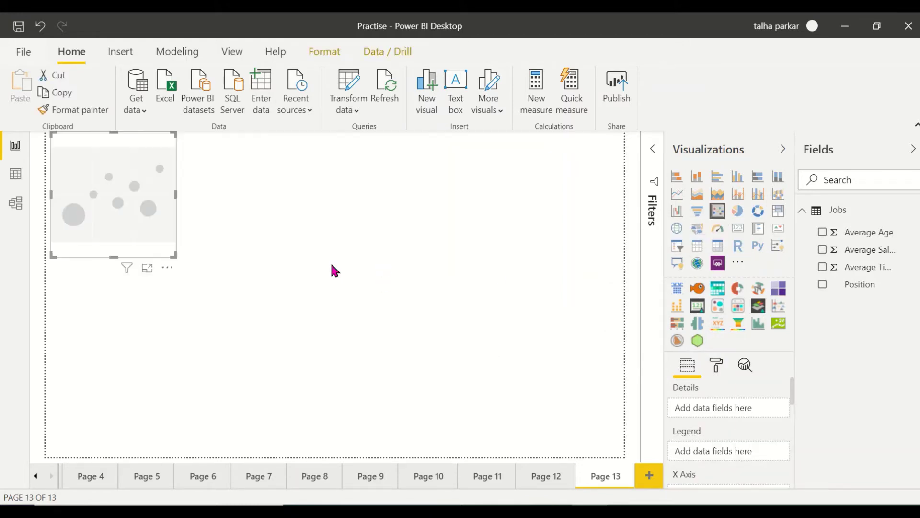
drag(173, 256, 326, 432)
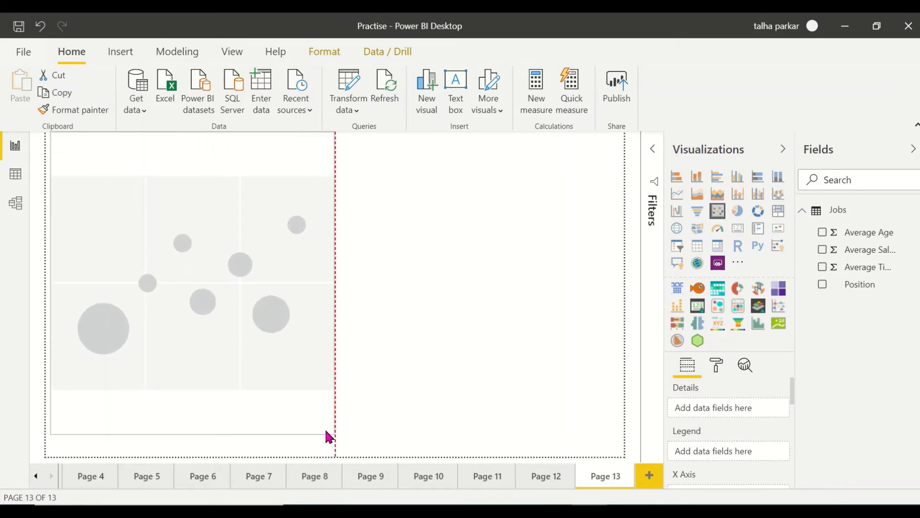
click(425, 339)
click(283, 330)
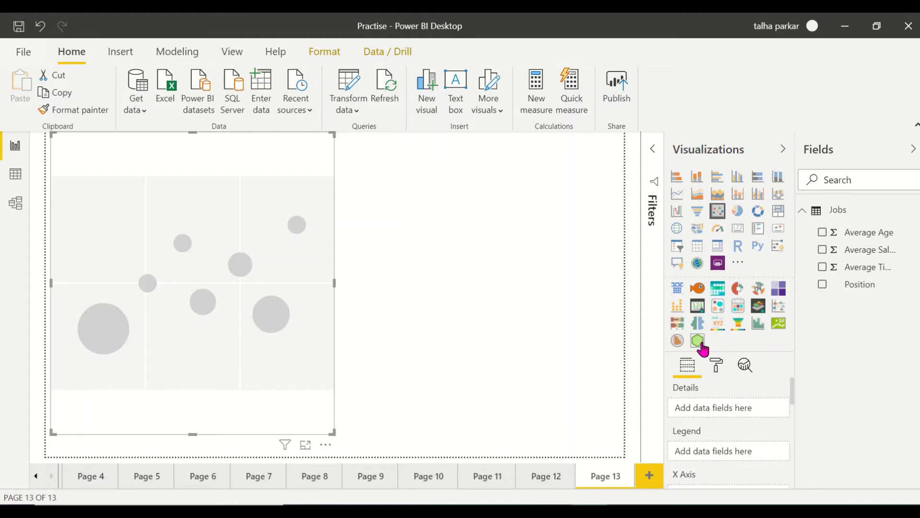
Plot Average Age on the X axis and Average Time at Job on the Y axis by Position, and widen the scatter chart
click(823, 233)
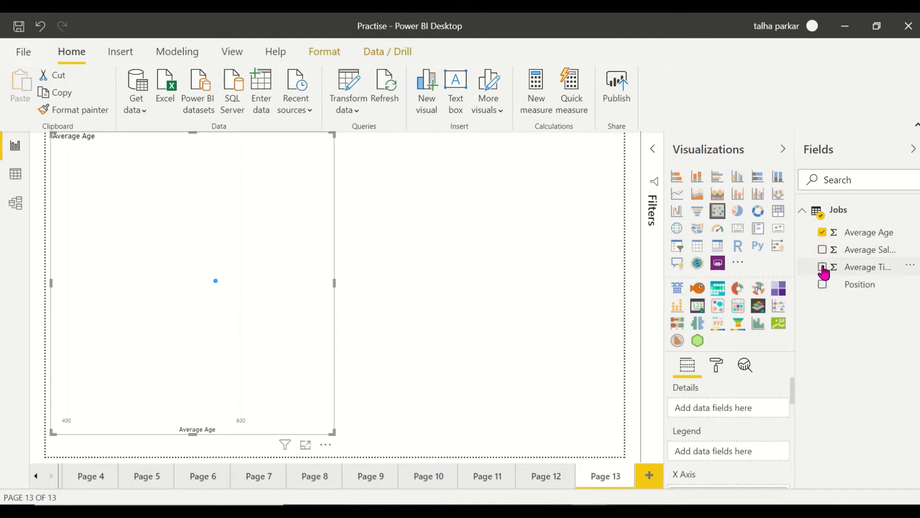
click(822, 267)
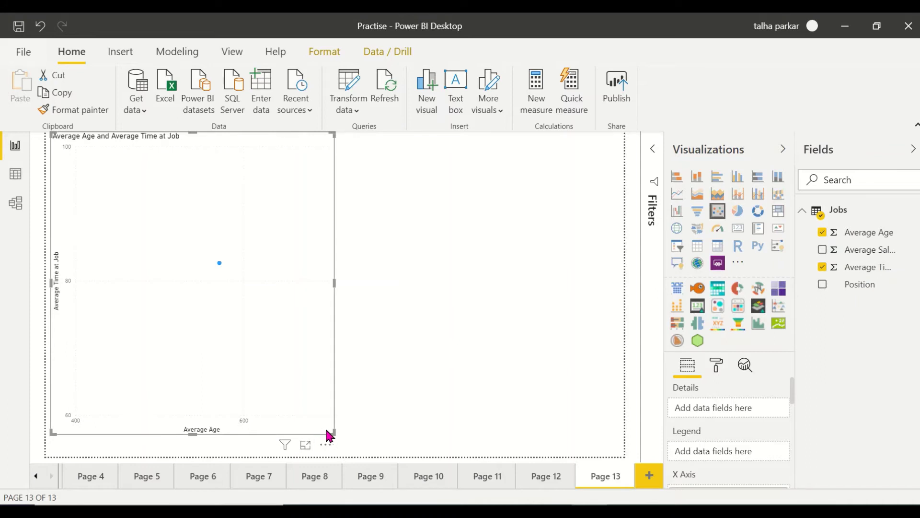
drag(329, 434, 432, 413)
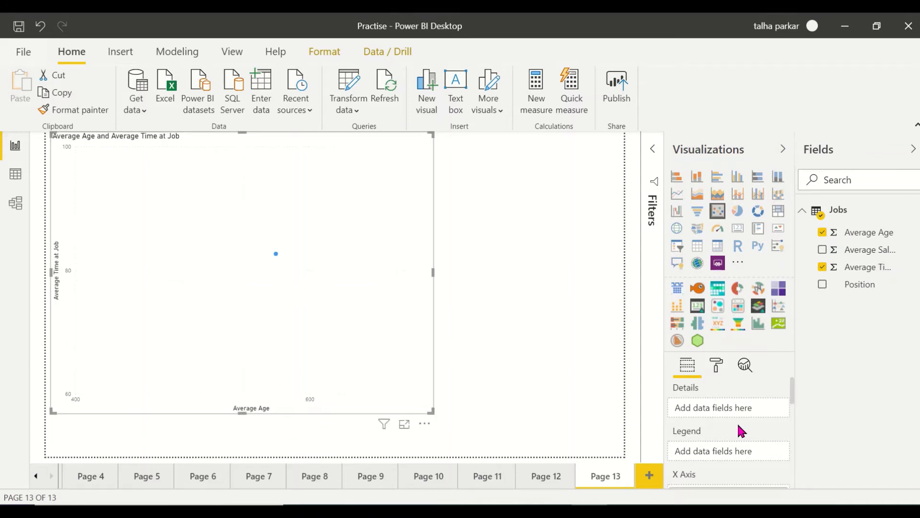
scroll(738, 426, down, 3)
scroll(740, 430, up, 2)
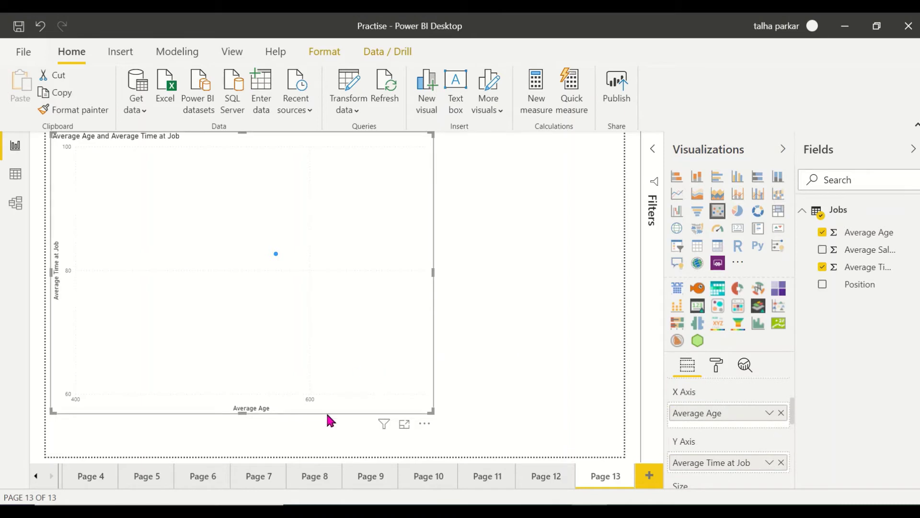
click(821, 286)
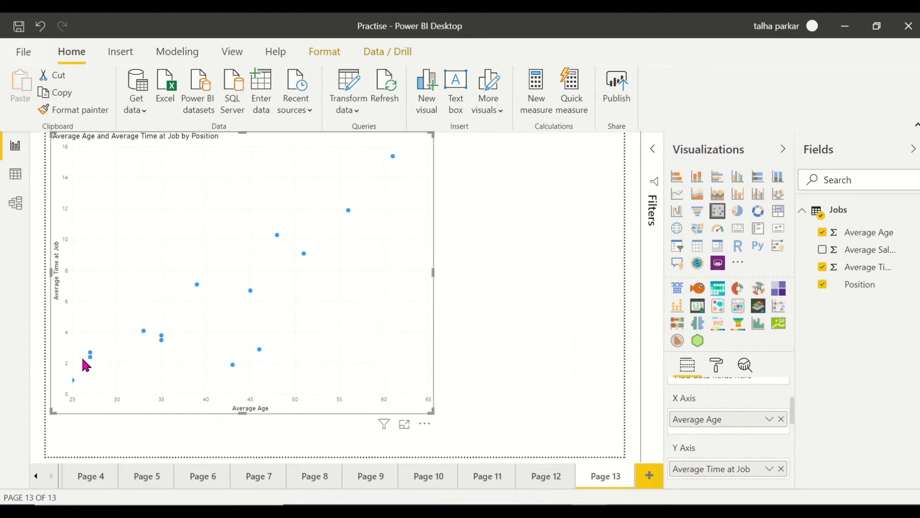
drag(430, 411, 464, 415)
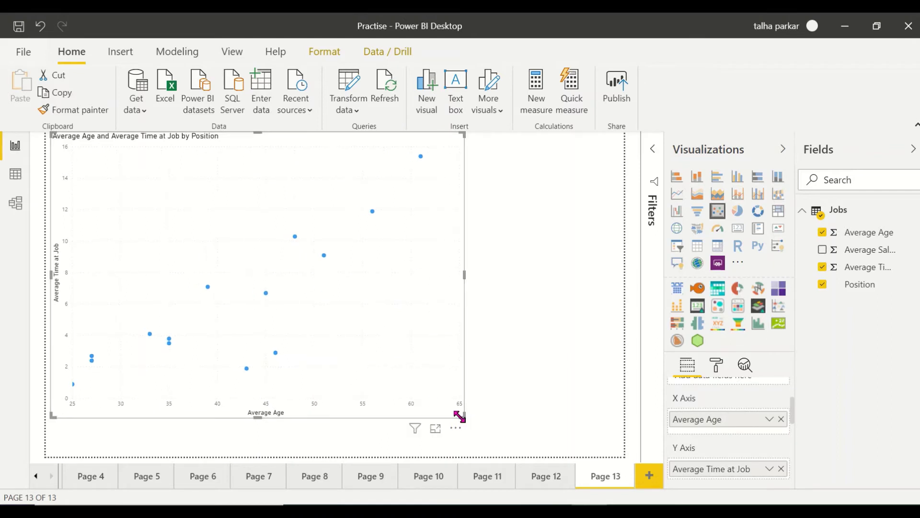
Try the scatter chart's Fill point setting by turning it off and back on
click(716, 376)
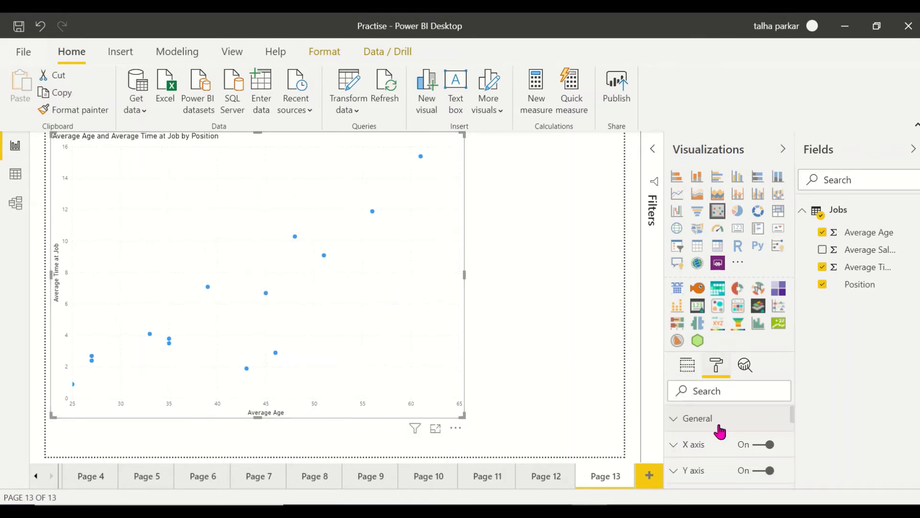
scroll(719, 431, down, 5)
scroll(720, 431, up, 2)
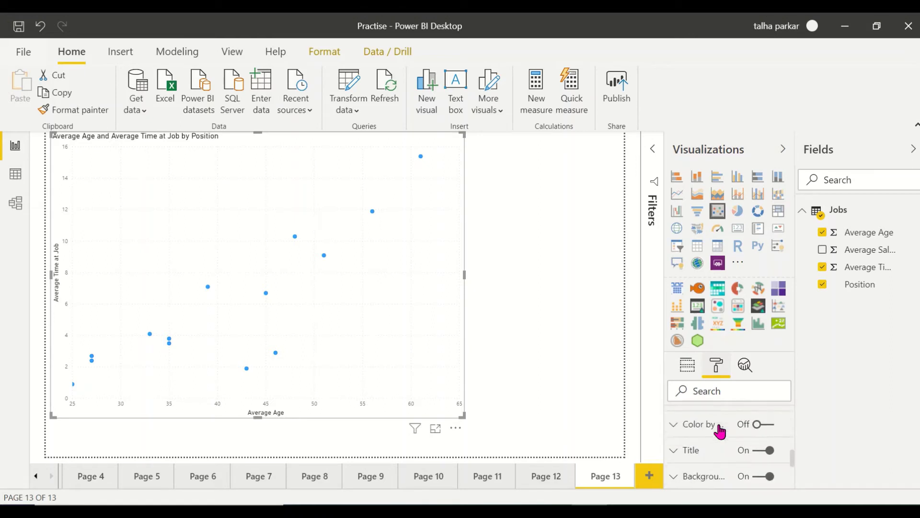
scroll(754, 453, up, 2)
click(756, 450)
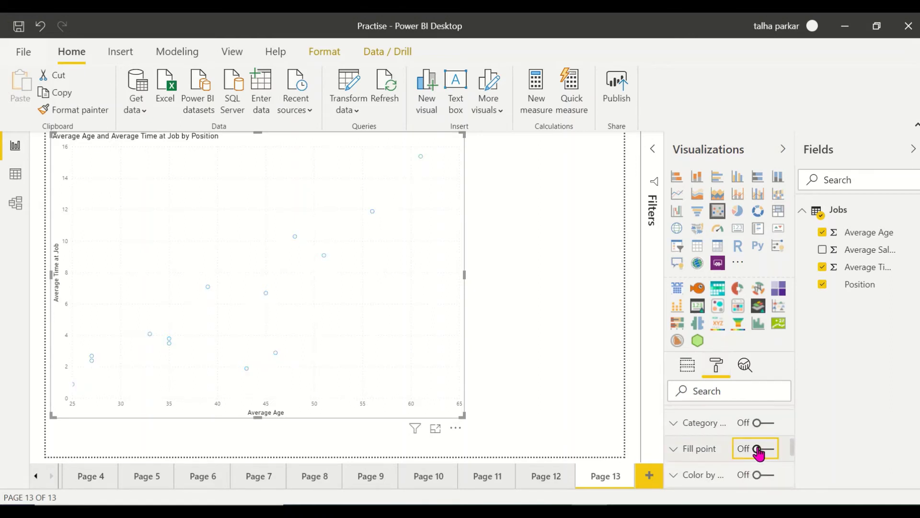
click(757, 449)
scroll(758, 453, down, 4)
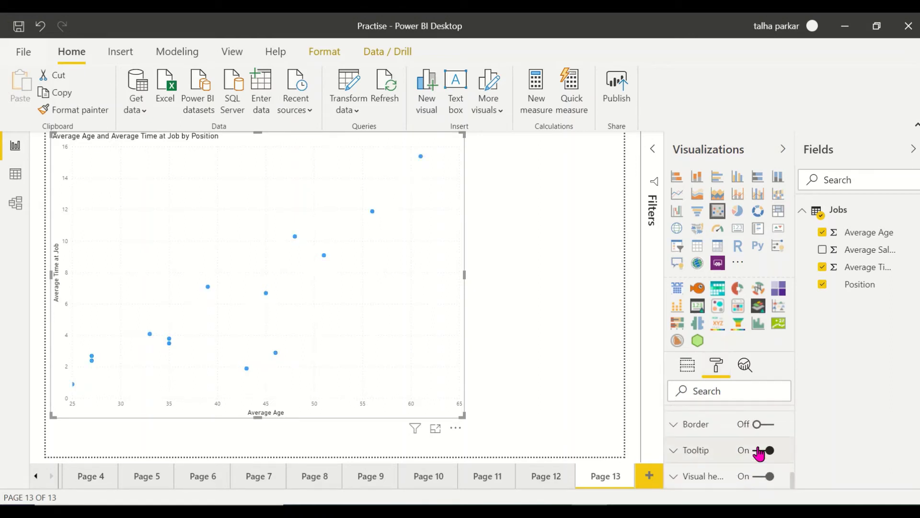
Turn on the scatter chart's border and color its points by category
click(766, 425)
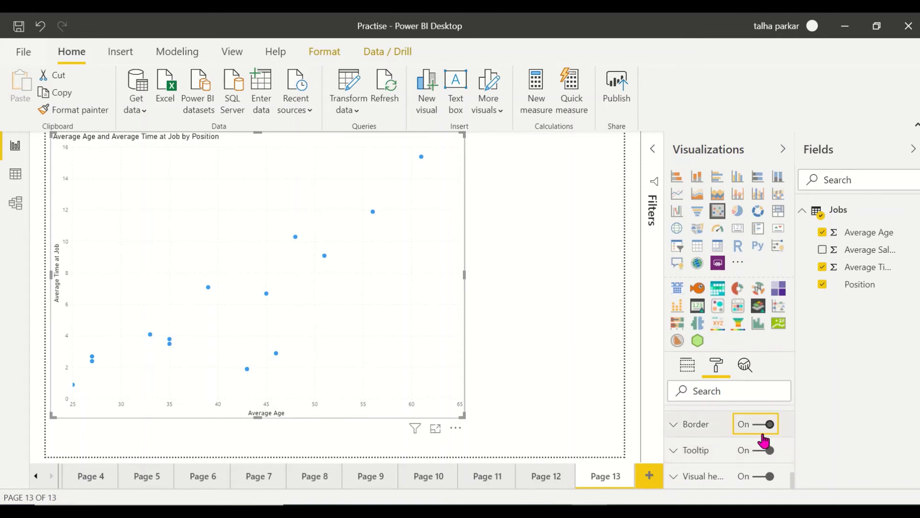
scroll(757, 455, up, 3)
scroll(760, 471, up, 3)
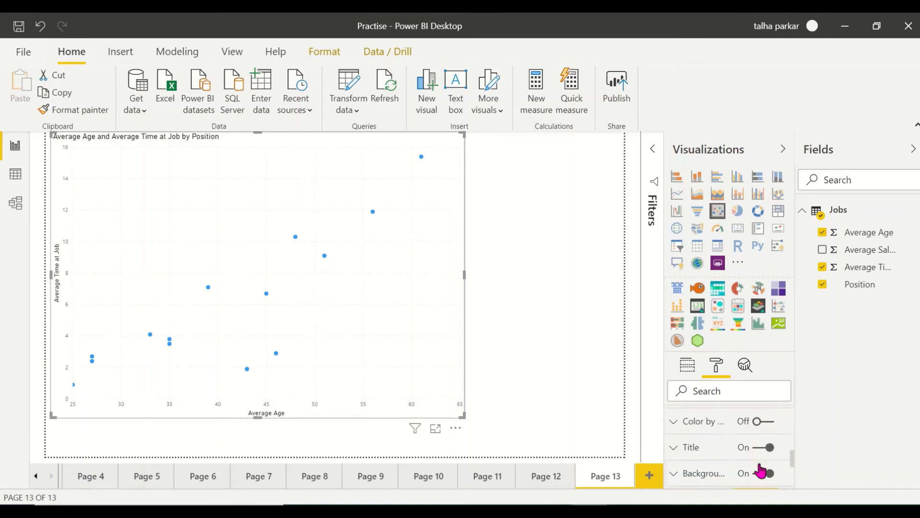
scroll(760, 471, down, 2)
scroll(733, 450, down, 1)
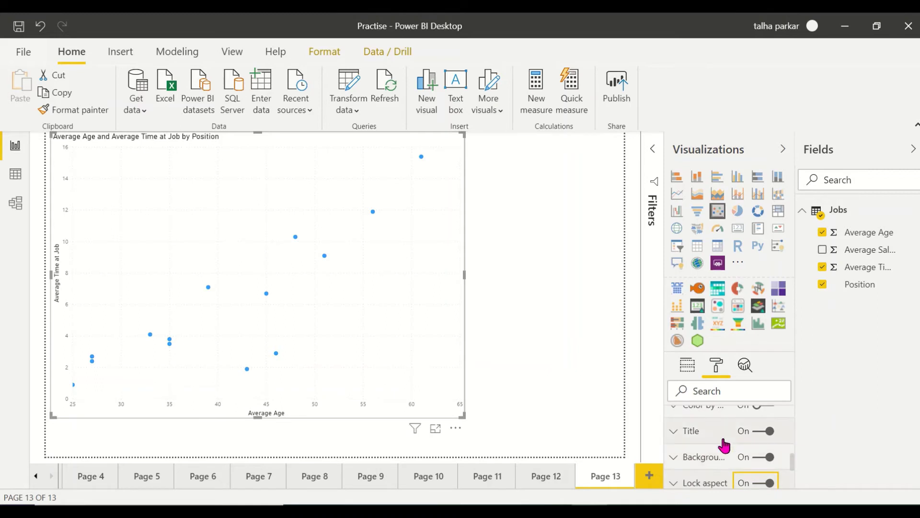
scroll(723, 441, up, 1)
click(714, 426)
scroll(730, 458, down, 1)
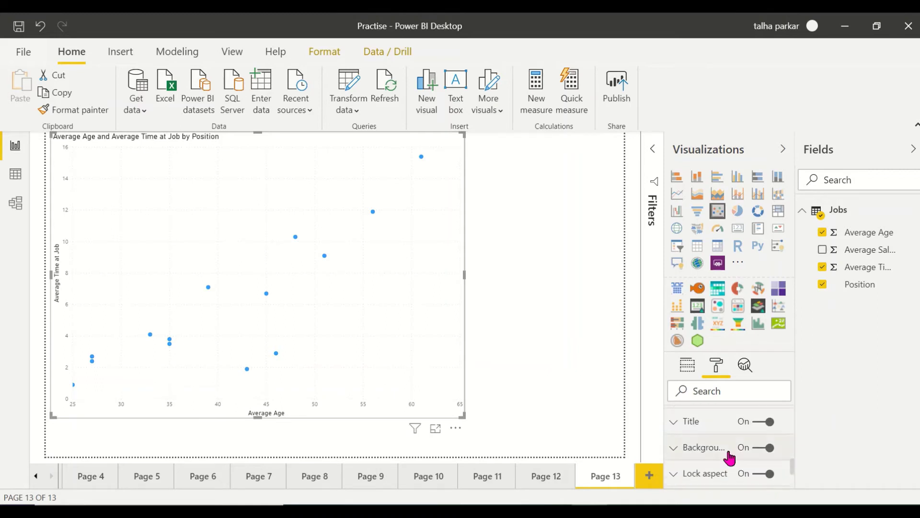
scroll(733, 456, up, 1)
click(760, 420)
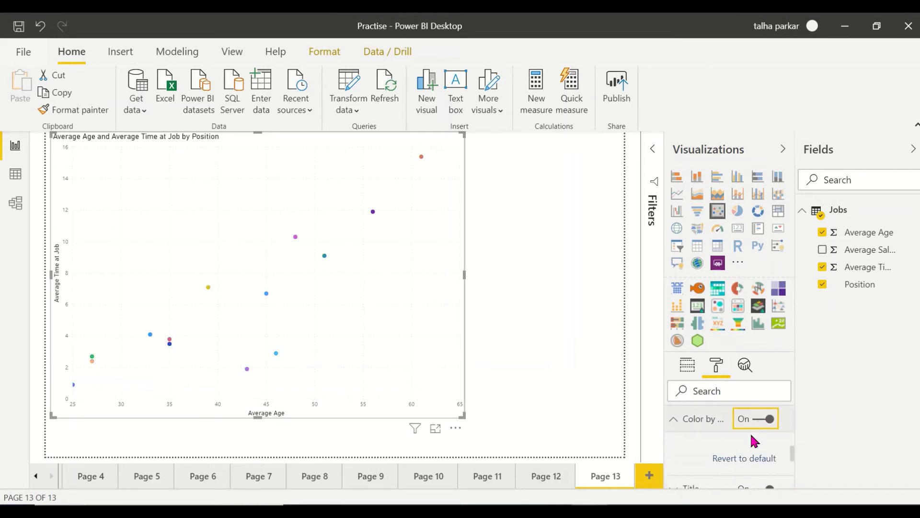
Show category labels on the scatter chart's points and enlarge the chart in width and height
scroll(751, 438, up, 1)
scroll(715, 437, up, 3)
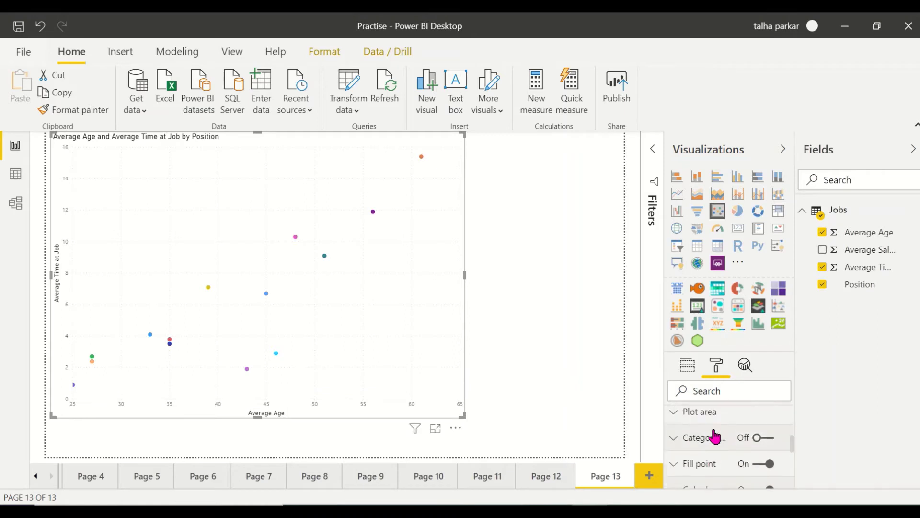
click(719, 449)
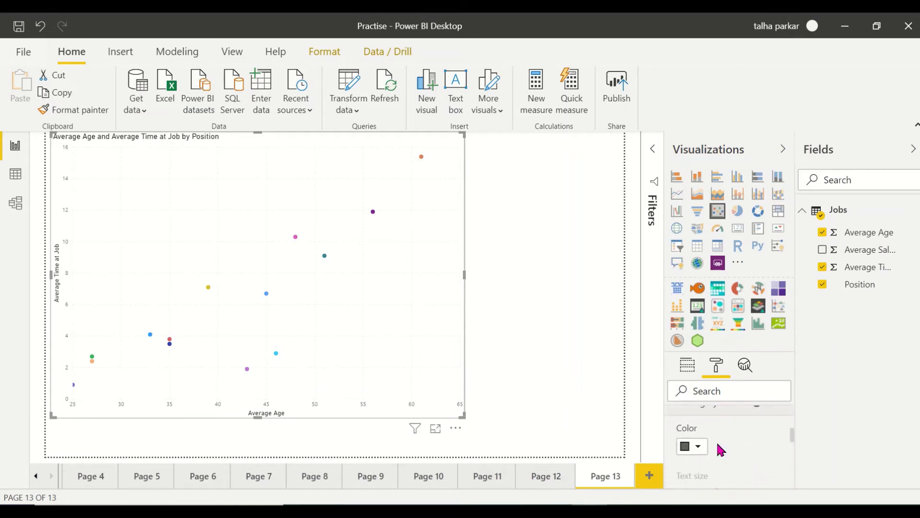
scroll(719, 443, up, 1)
click(759, 420)
scroll(742, 438, down, 1)
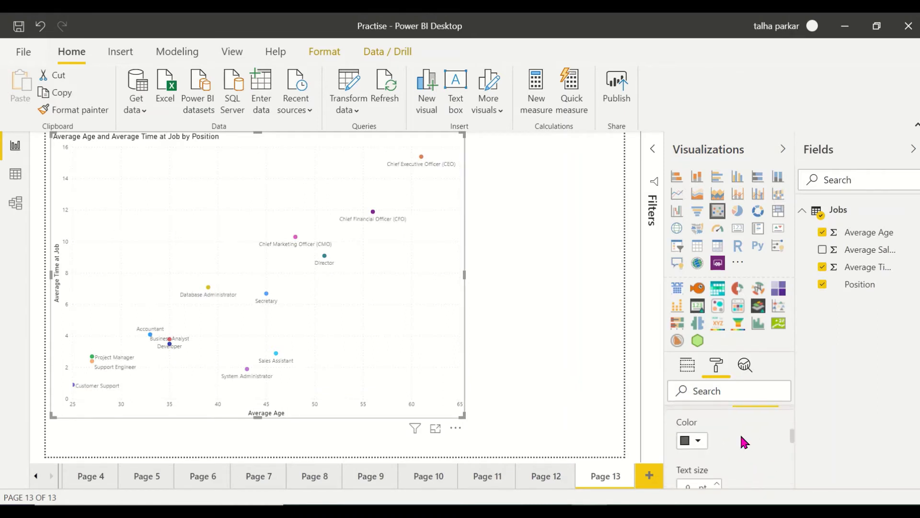
drag(463, 416, 513, 440)
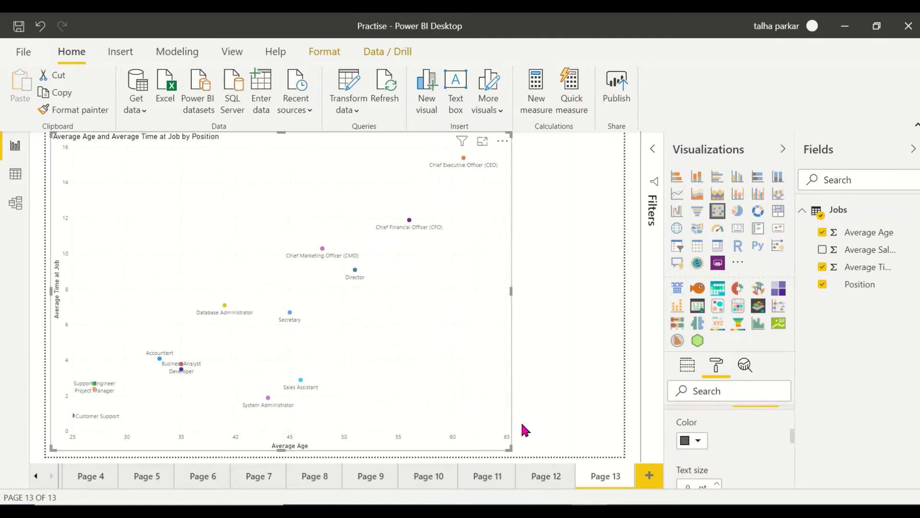
Set the size of the scatter chart's point shapes to 53
scroll(761, 482, up, 5)
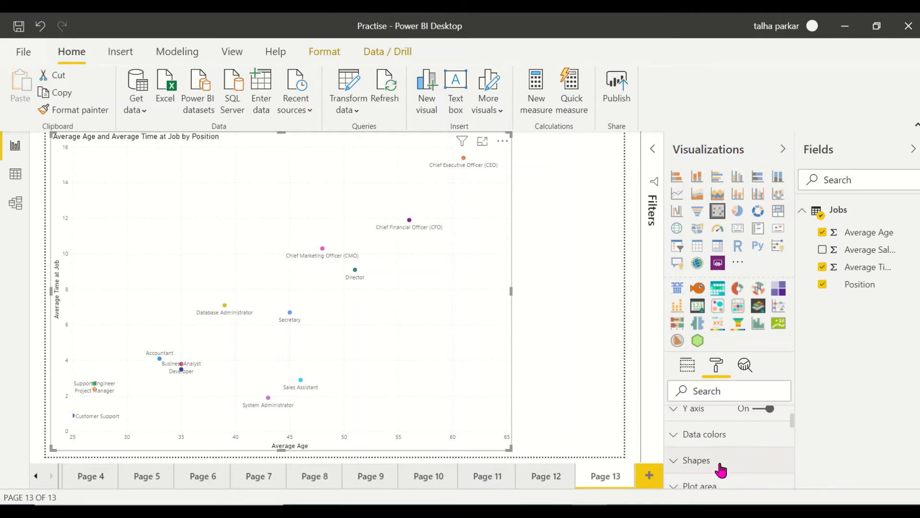
click(717, 461)
scroll(729, 460, up, 1)
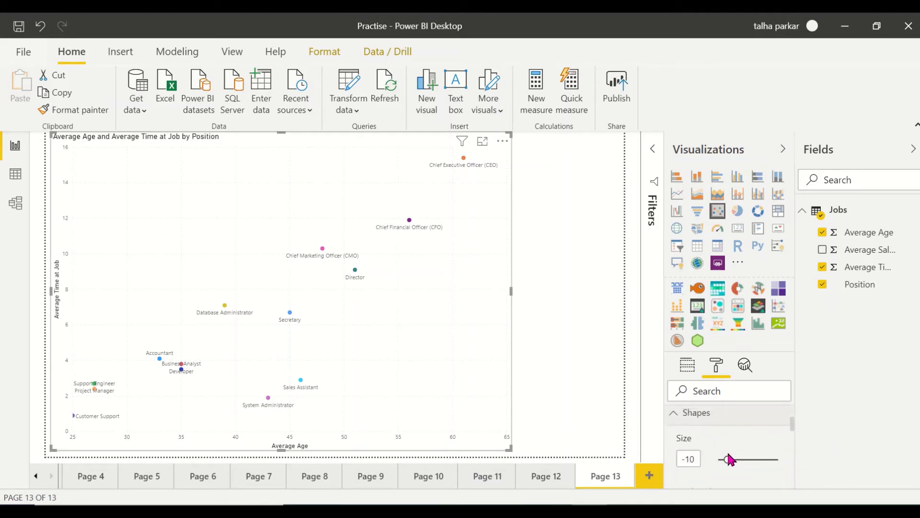
drag(725, 457, 755, 458)
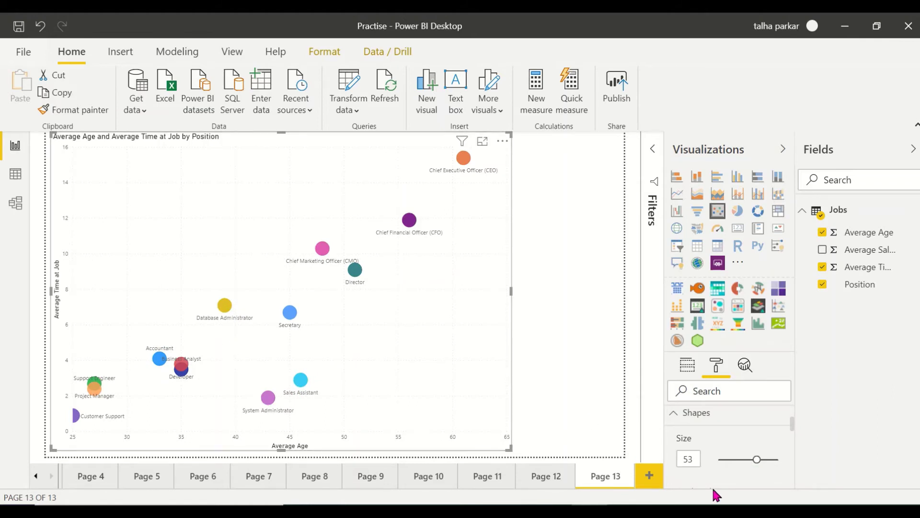
click(681, 421)
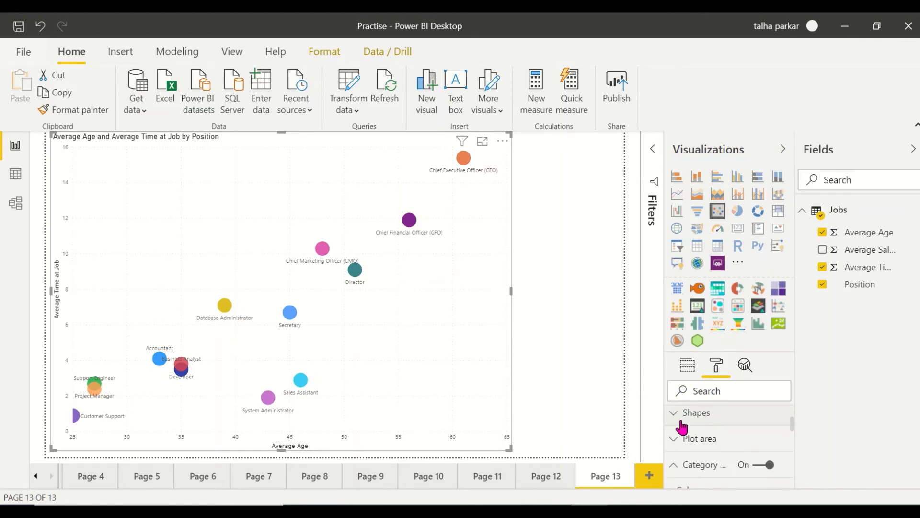
Size the scatter chart's points by Average Salary
scroll(720, 442, up, 5)
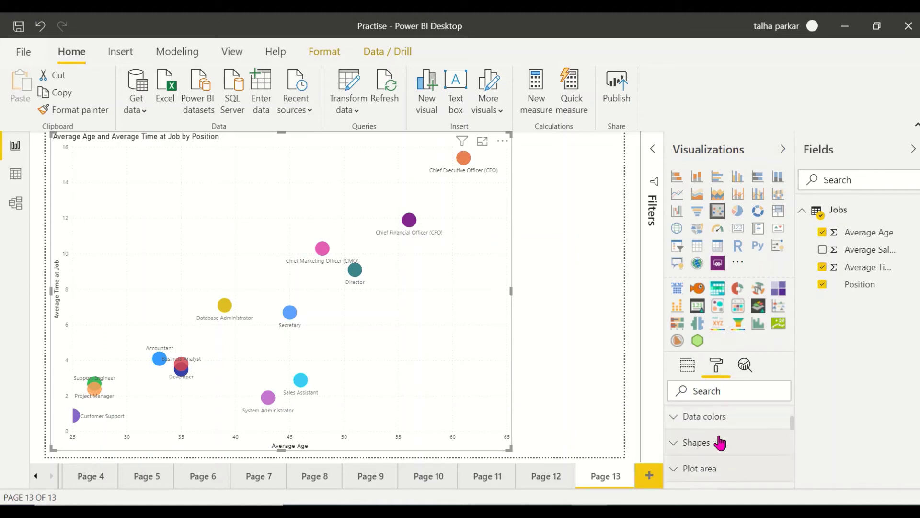
click(688, 365)
scroll(723, 467, down, 4)
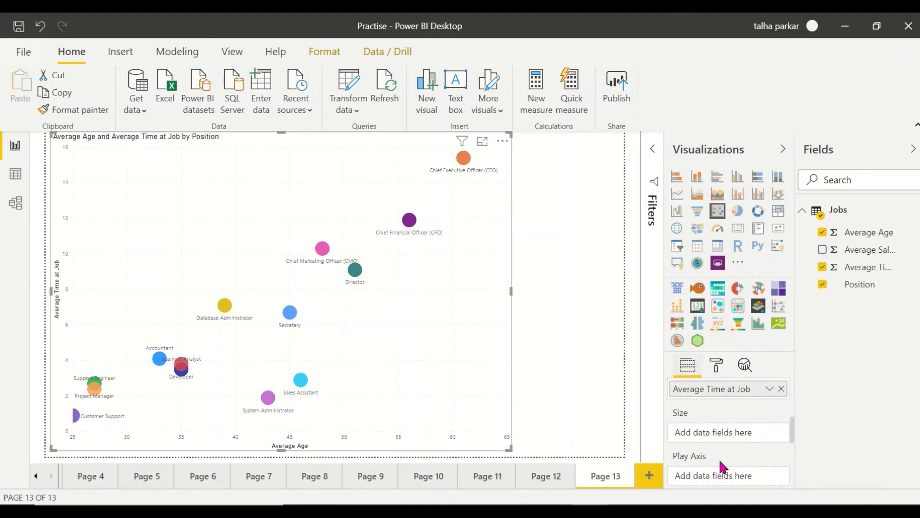
drag(852, 254, 742, 433)
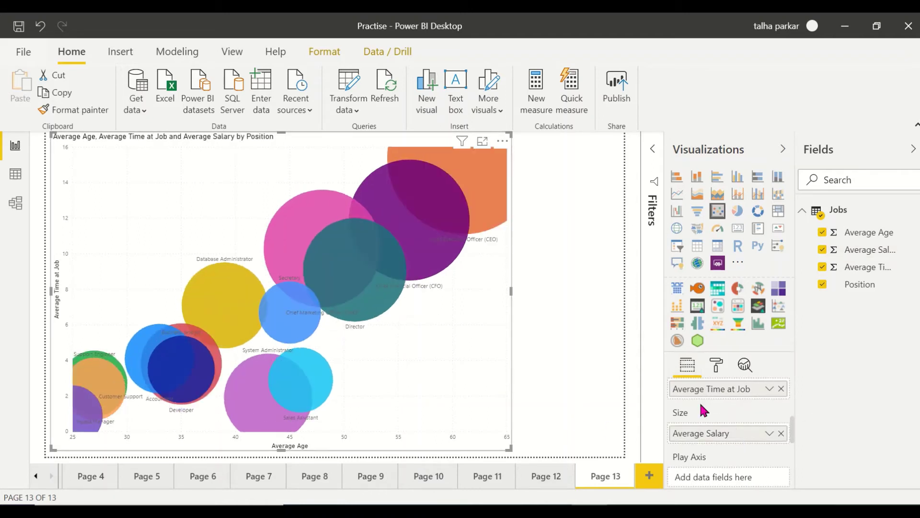
Find the shape size setting in the chart's formatting options and reduce it to -8
click(716, 365)
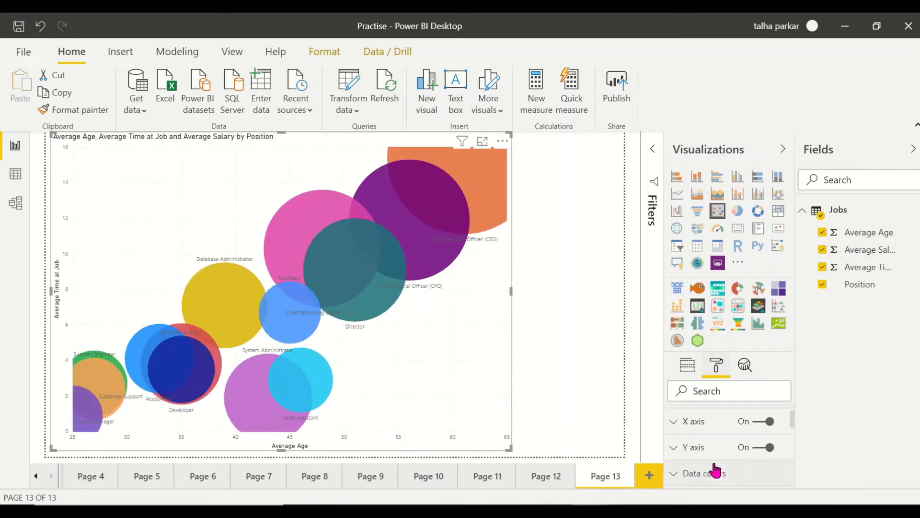
scroll(715, 469, down, 3)
scroll(715, 469, up, 2)
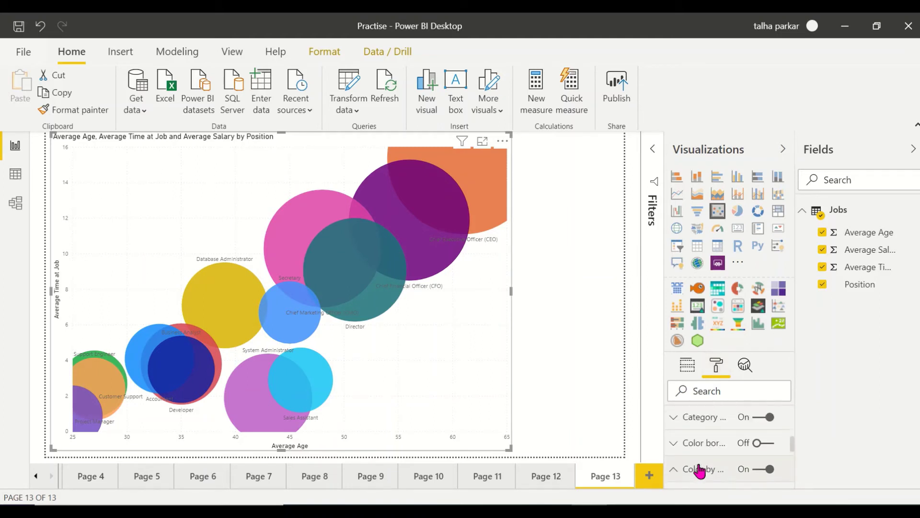
scroll(700, 451, up, 1)
click(699, 426)
scroll(704, 446, down, 4)
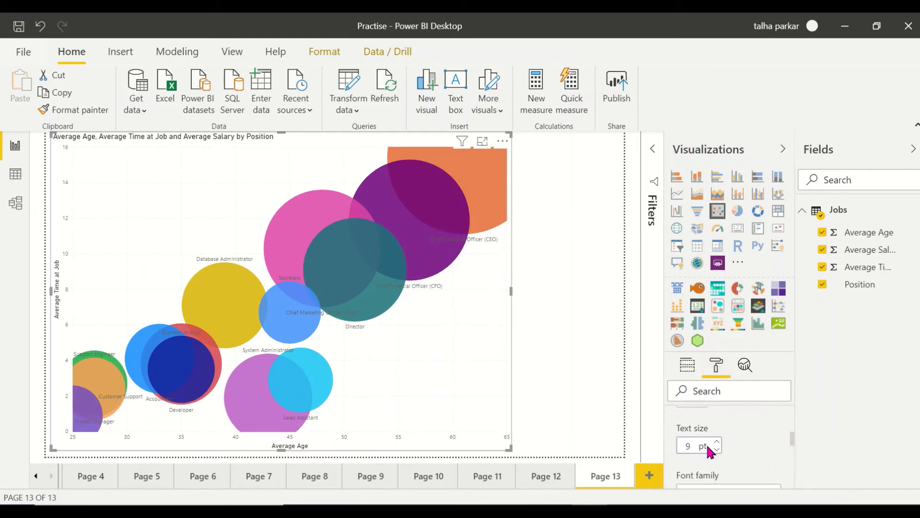
scroll(706, 448, up, 5)
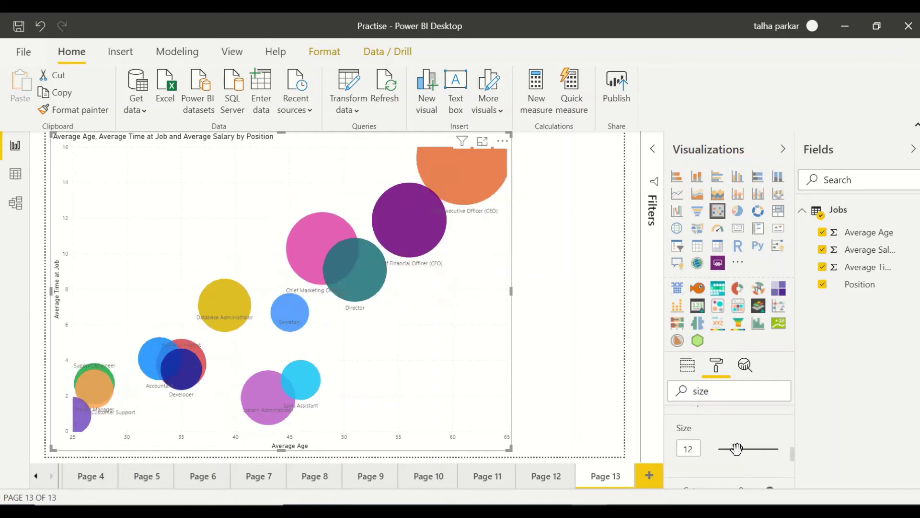
drag(732, 449, 730, 449)
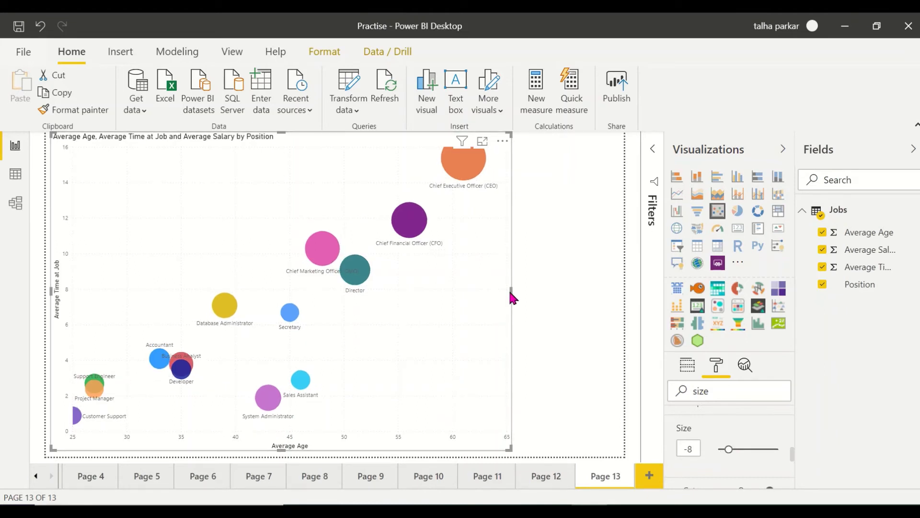
Narrow the scatter chart to under half the page and add a Hexbin Scatterplot beside it, widened to the page edge
drag(510, 291, 287, 287)
click(542, 273)
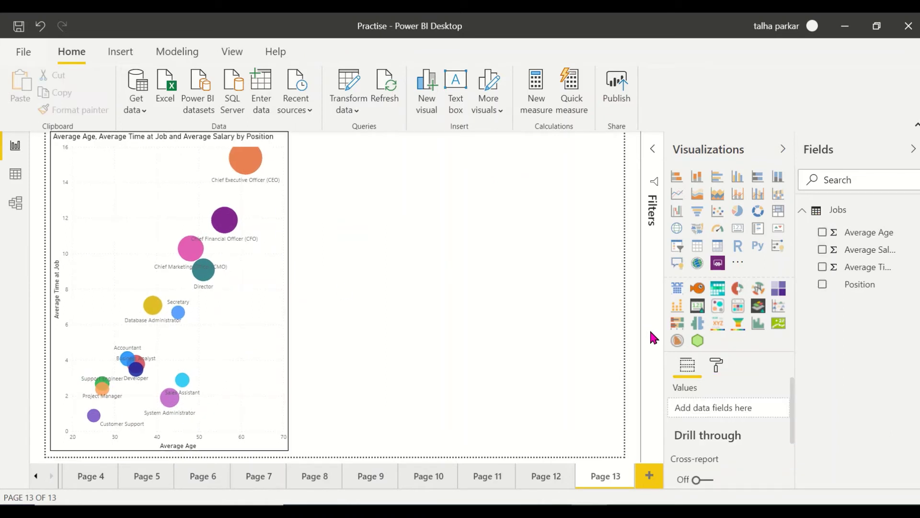
click(697, 341)
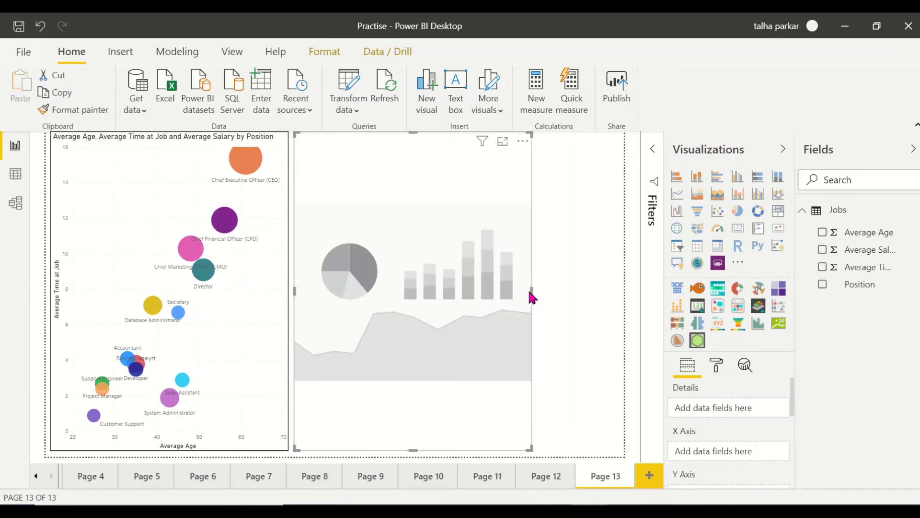
click(553, 294)
drag(531, 294, 625, 296)
click(626, 297)
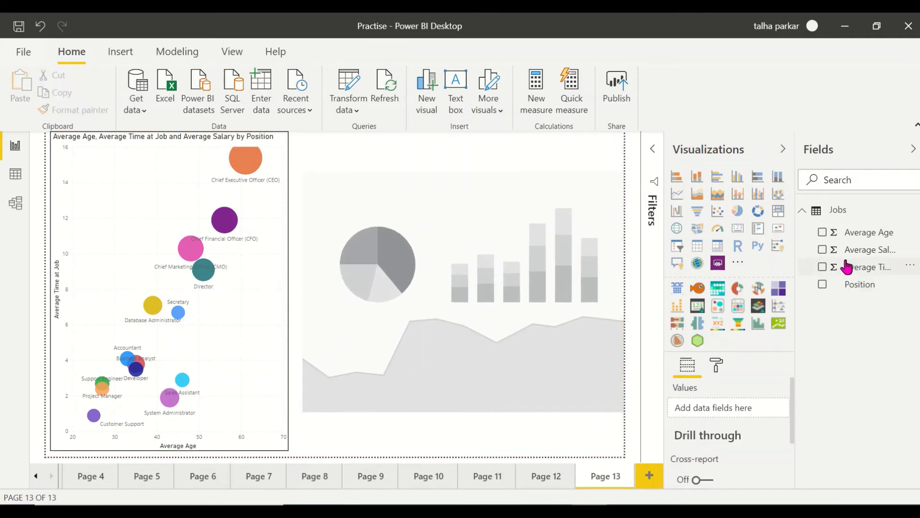
click(823, 233)
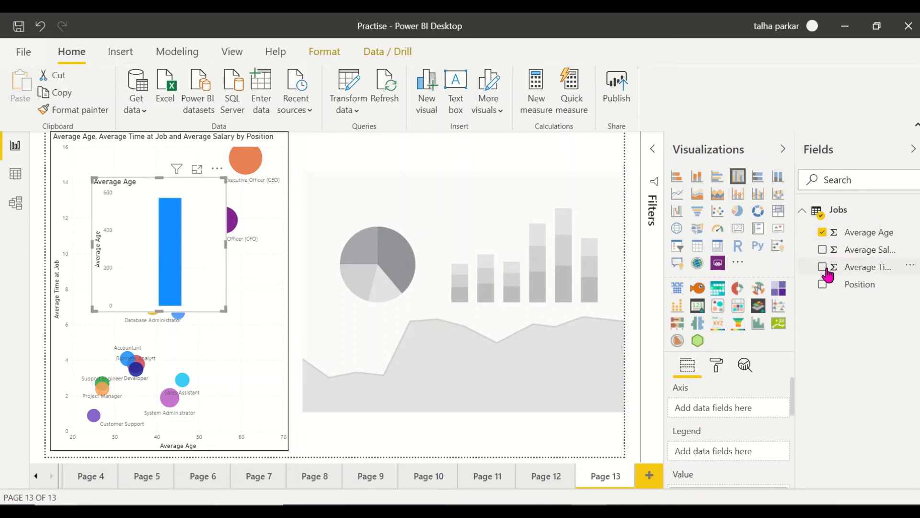
click(827, 270)
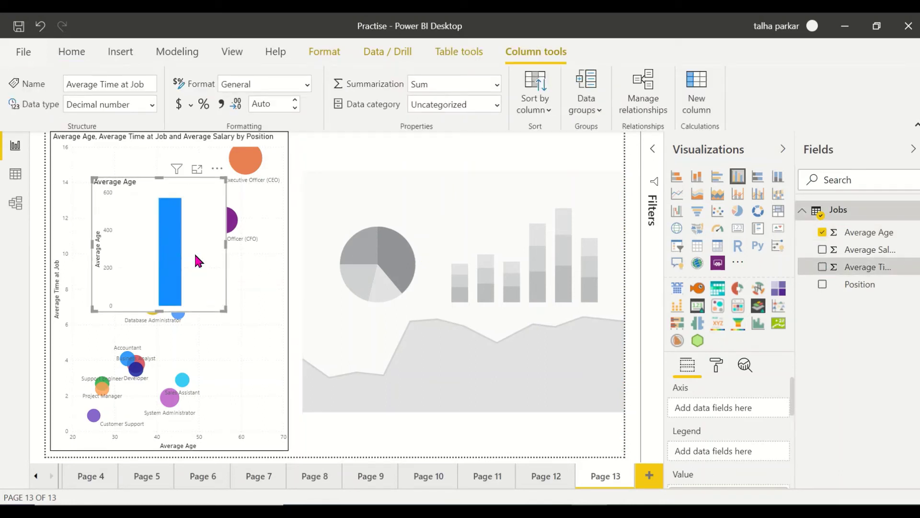
key(Delete)
Plot Average Age on the X axis and Average Time at Job on the Y axis by Position in the Hexbin Scatterplot
click(474, 261)
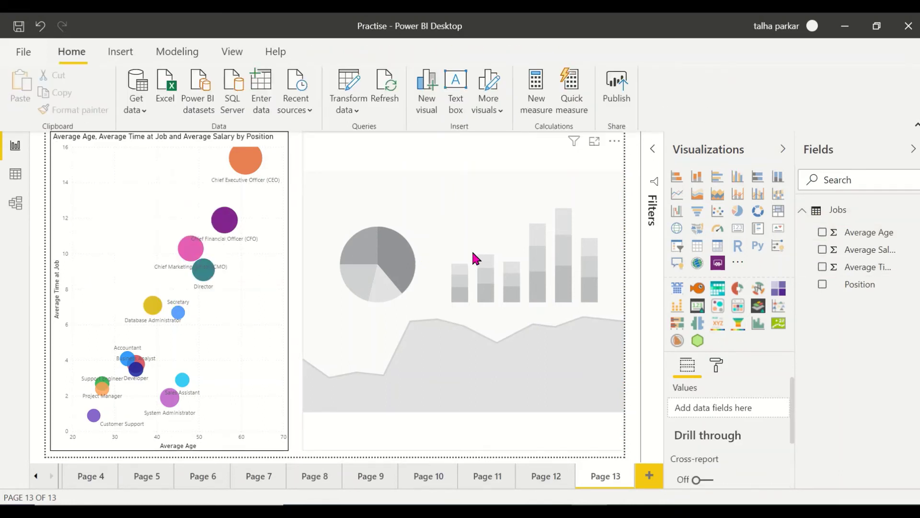
click(823, 233)
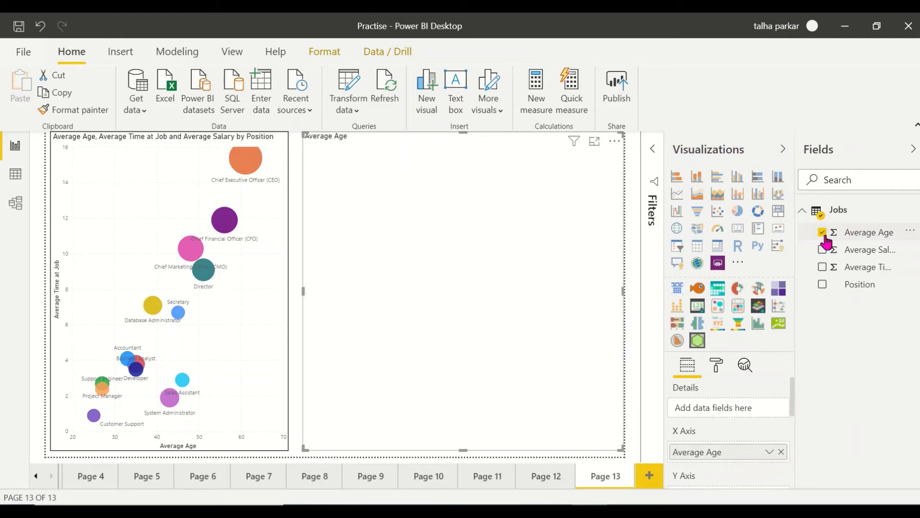
click(823, 267)
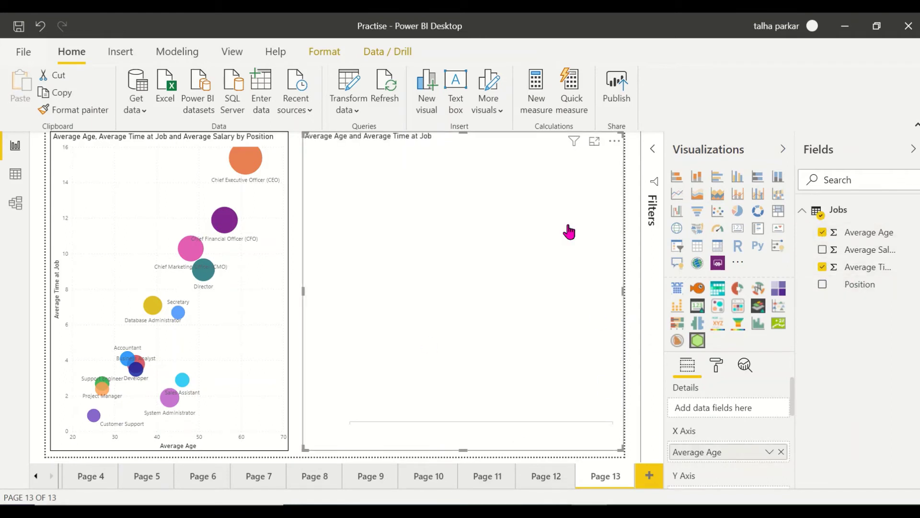
click(823, 284)
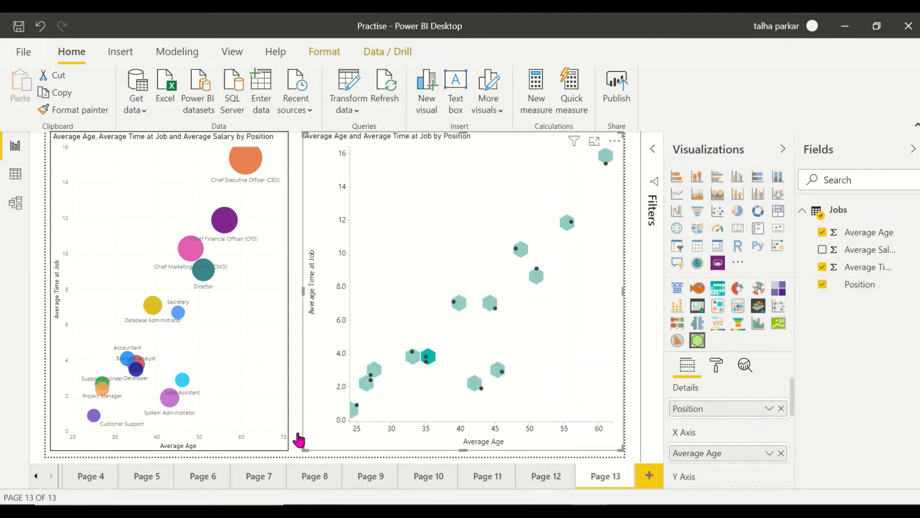
Replace the bubble chart with a new standard scatter chart plotting Average Age against Average Time at Job
click(276, 401)
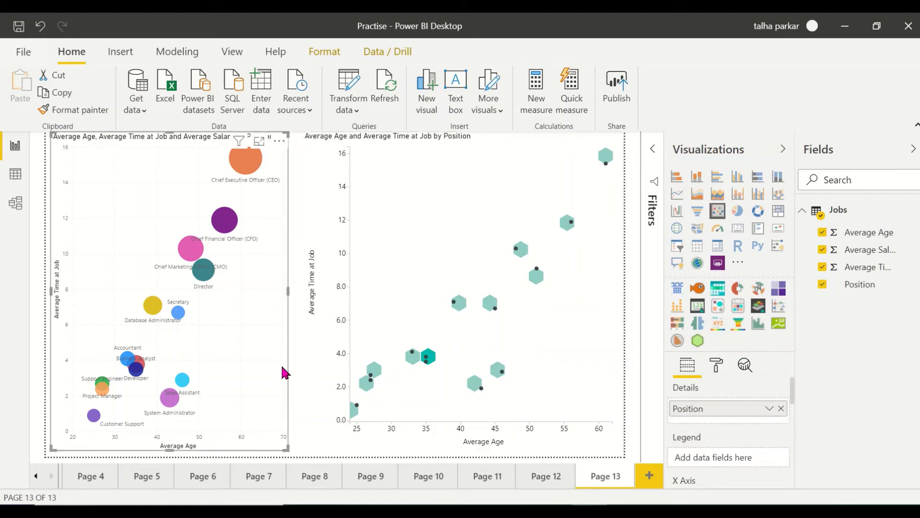
key(Delete)
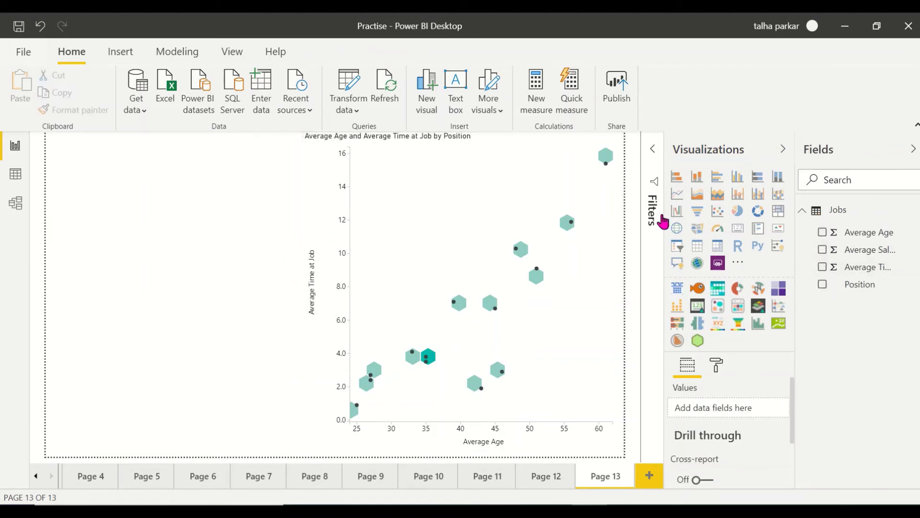
click(820, 233)
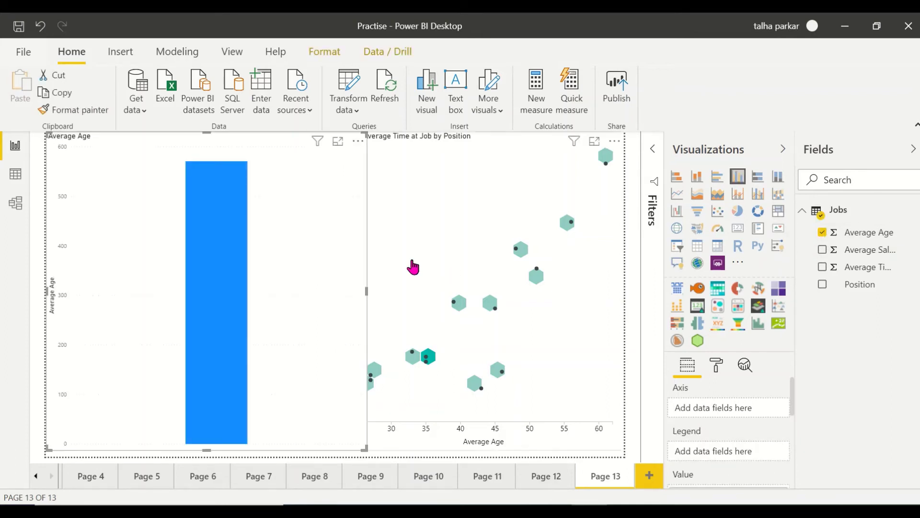
click(821, 267)
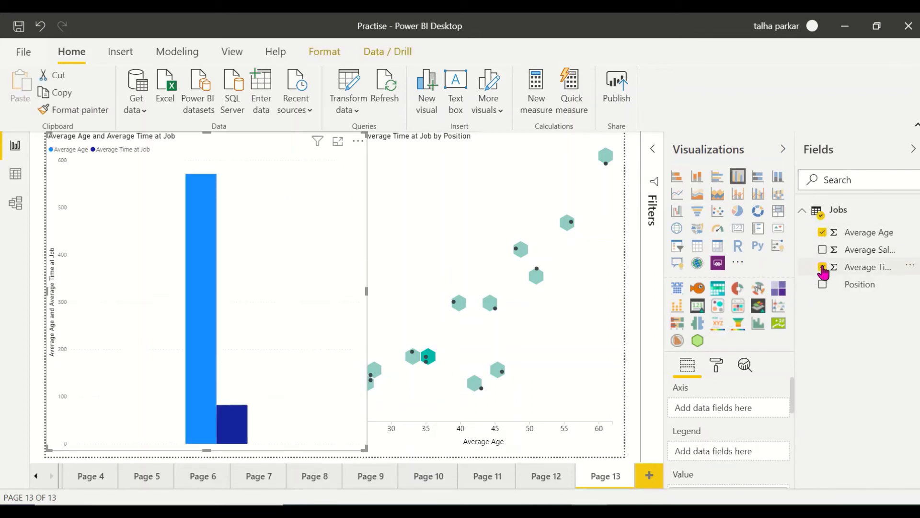
click(717, 211)
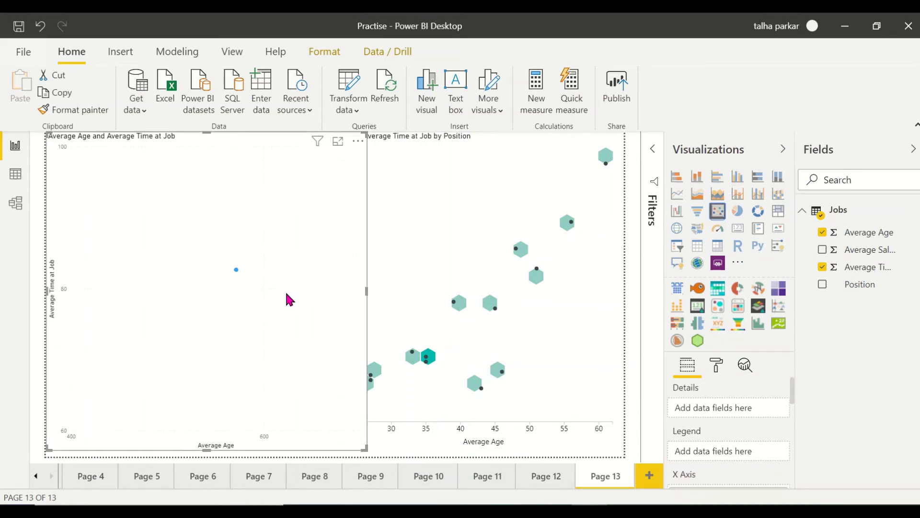
Break the standard scatter chart down by Position and shrink it so it no longer overlaps the Hexbin Scatterplot
click(822, 288)
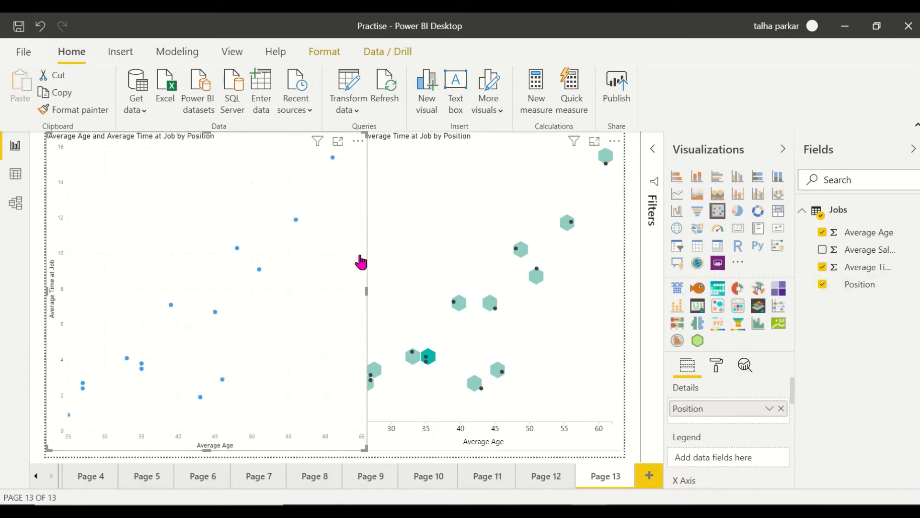
drag(363, 448, 291, 352)
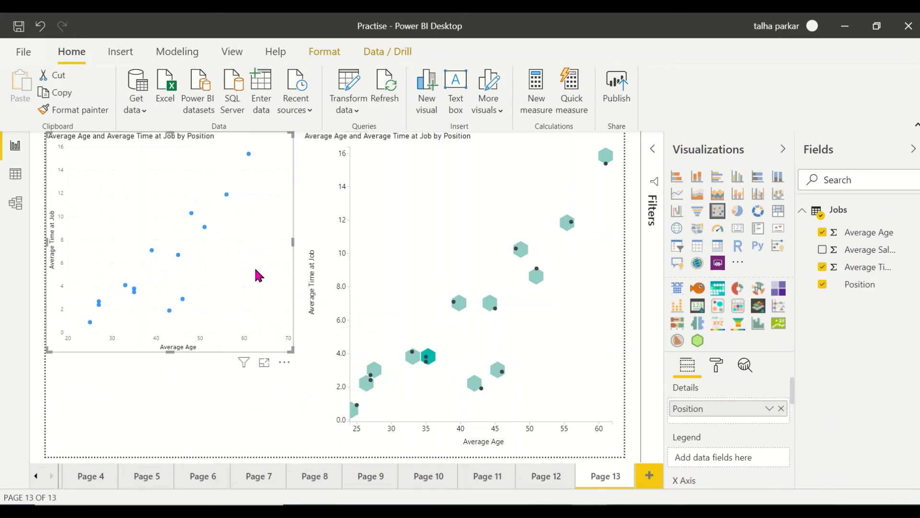
Delete the standard scatter chart and widen the Hexbin Scatterplot across nearly the full page width
key(Delete)
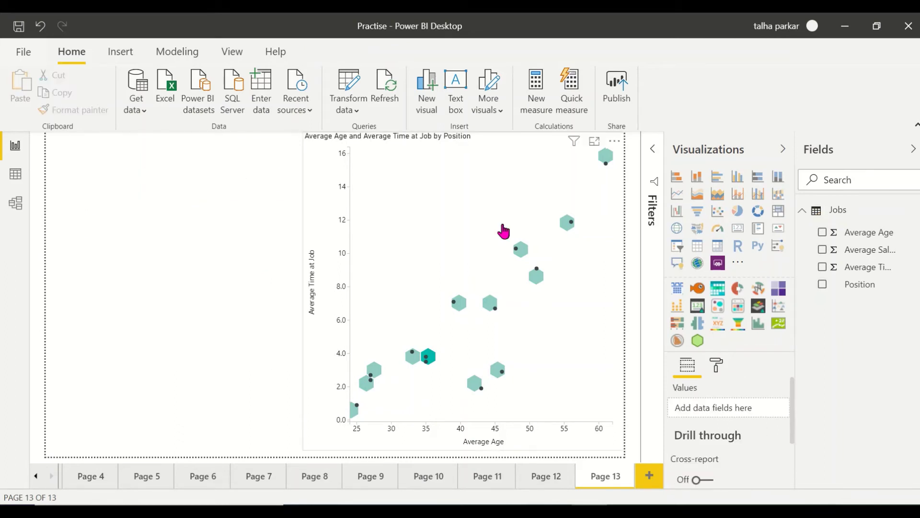
click(410, 287)
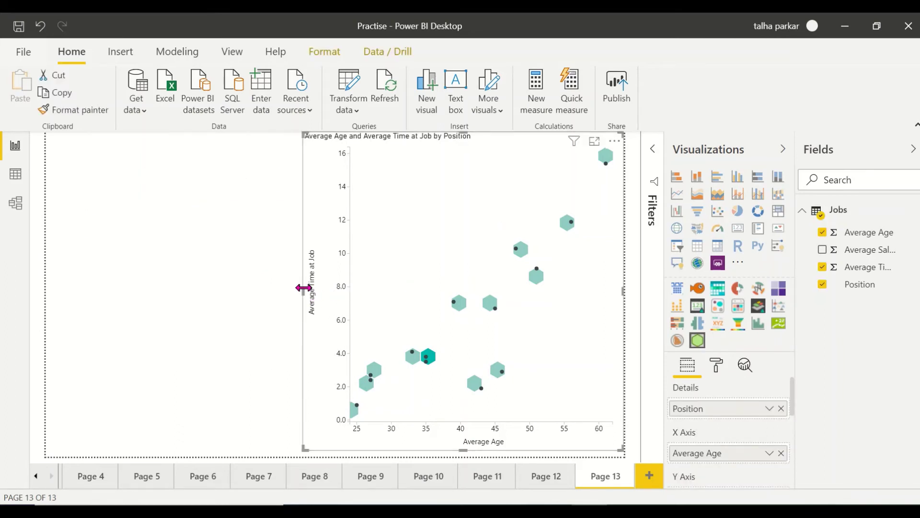
drag(303, 288, 239, 300)
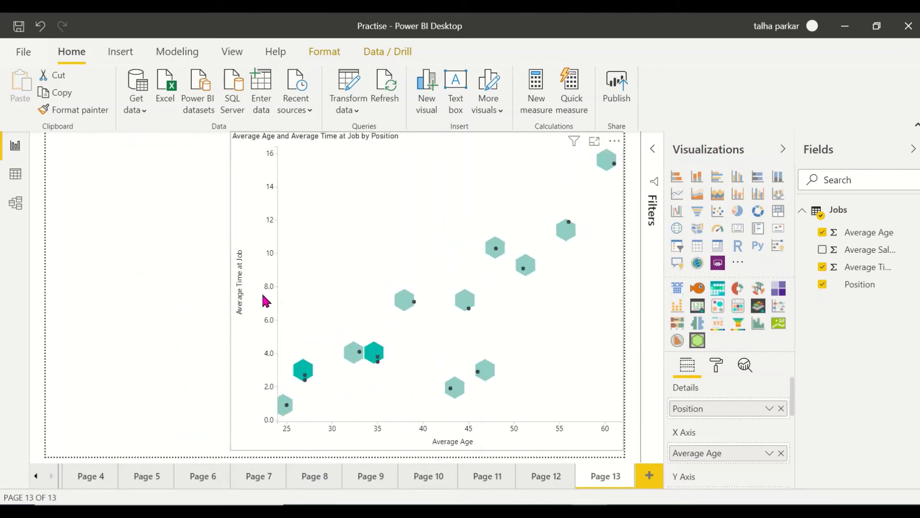
drag(217, 351, 58, 352)
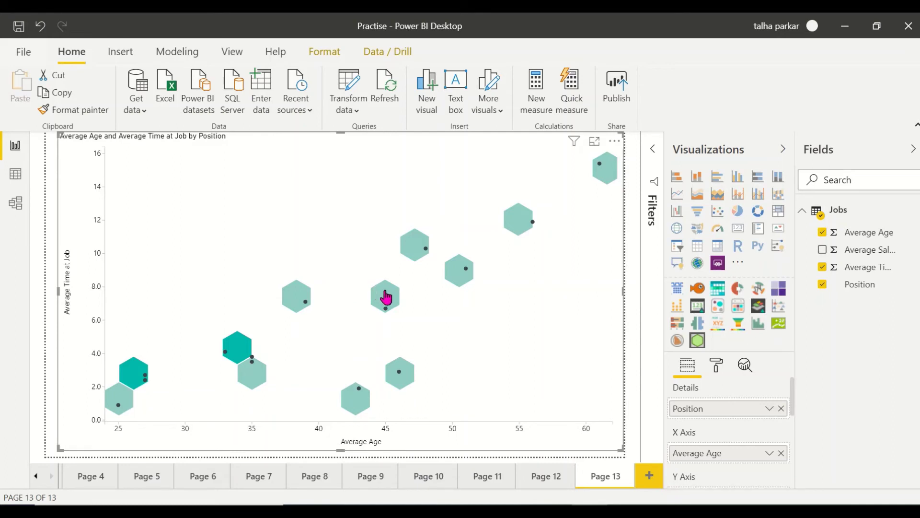
Inspect the point values and bin densities of individual points and hexagons in the Hexbin Scatterplot
mouse_move(226, 356)
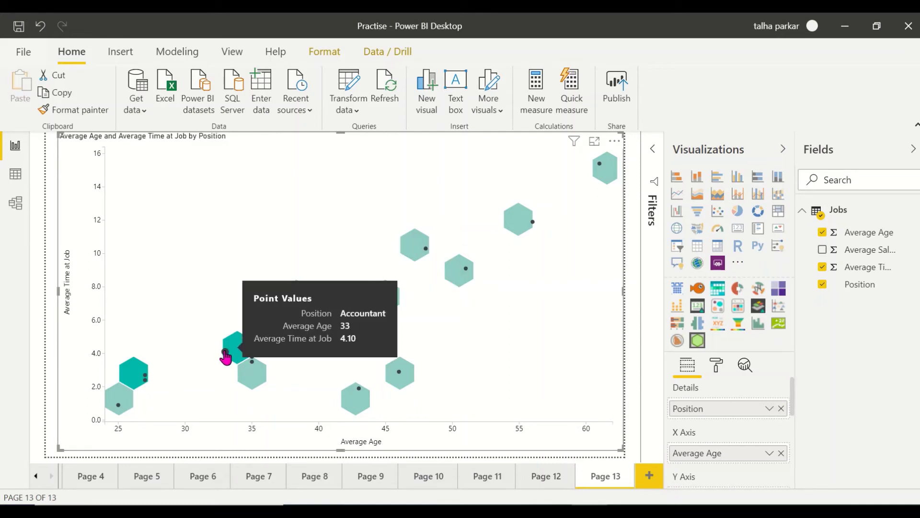
mouse_move(128, 393)
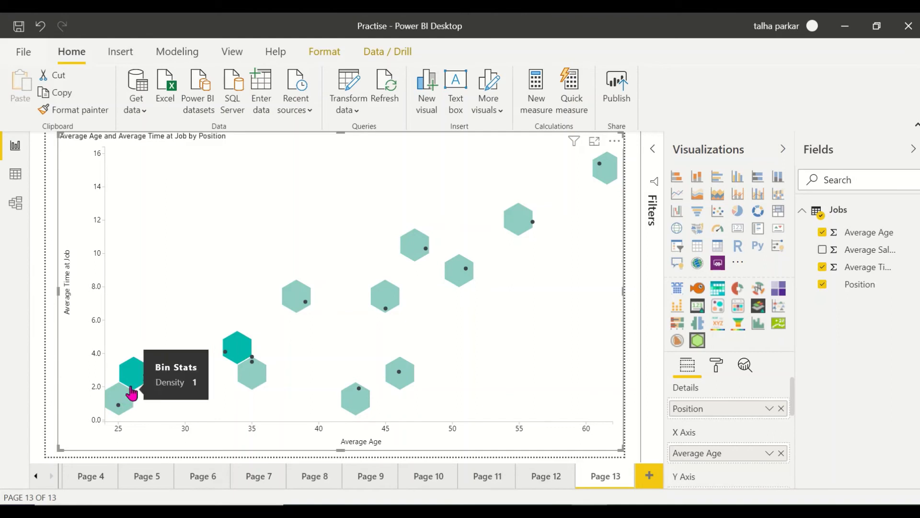
mouse_move(259, 352)
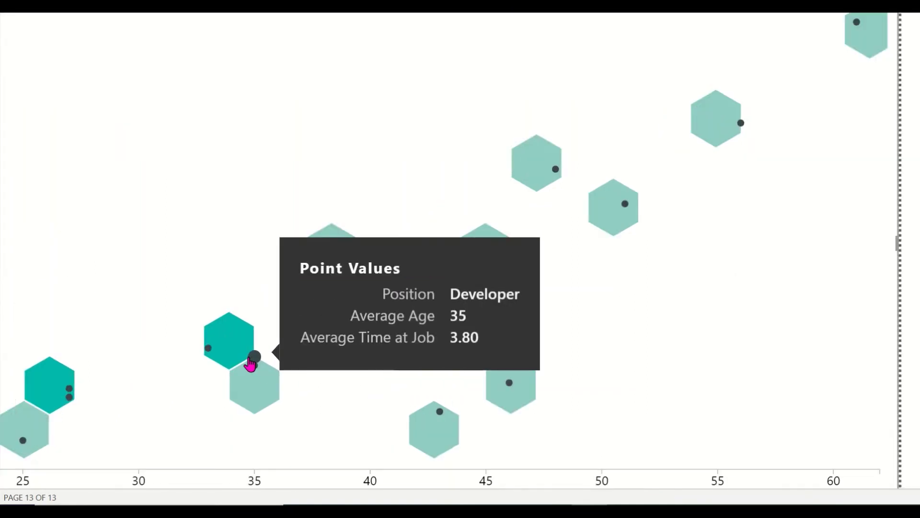
mouse_move(255, 398)
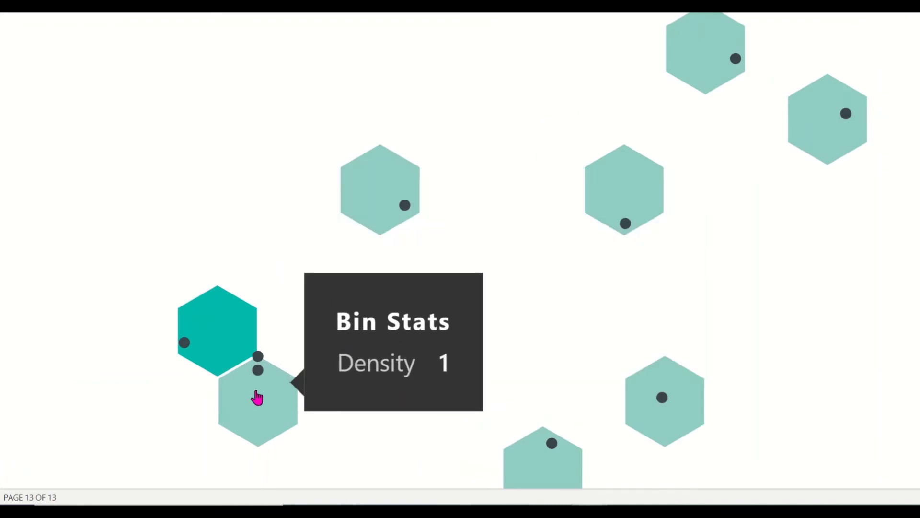
mouse_move(229, 337)
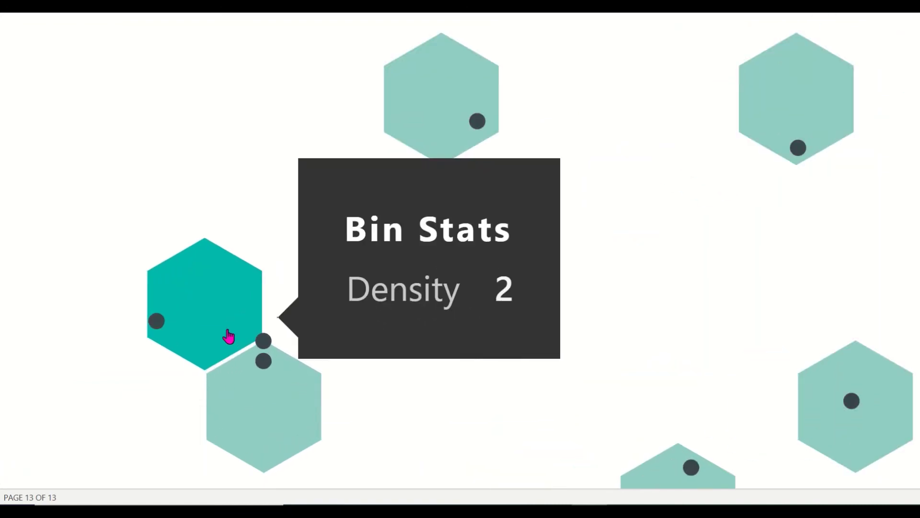
mouse_move(292, 402)
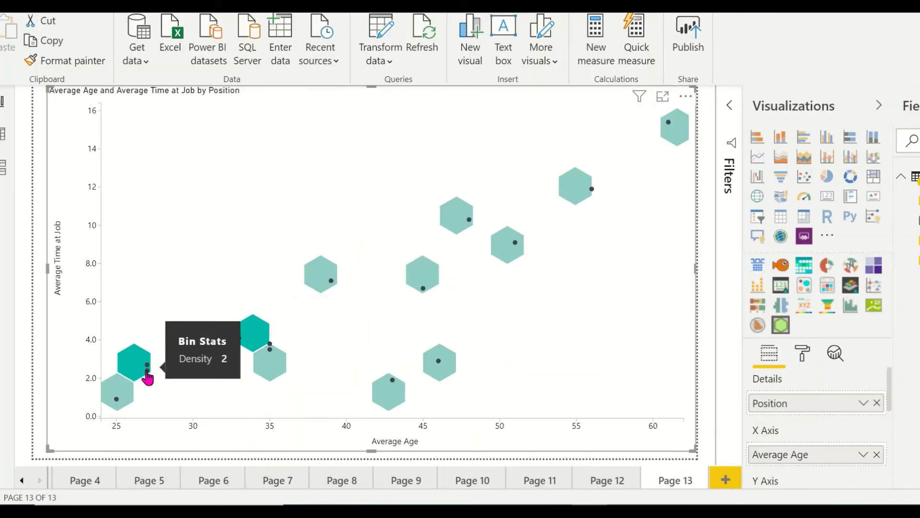
mouse_move(116, 403)
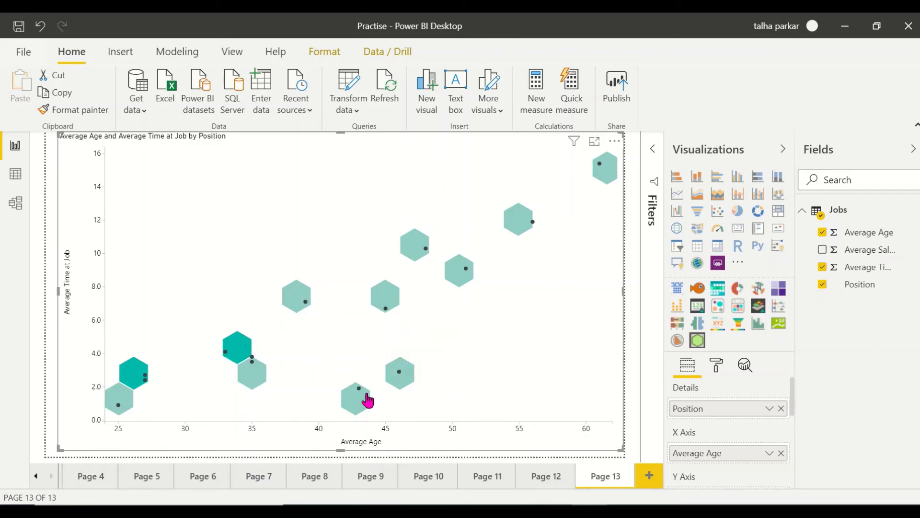
mouse_move(398, 378)
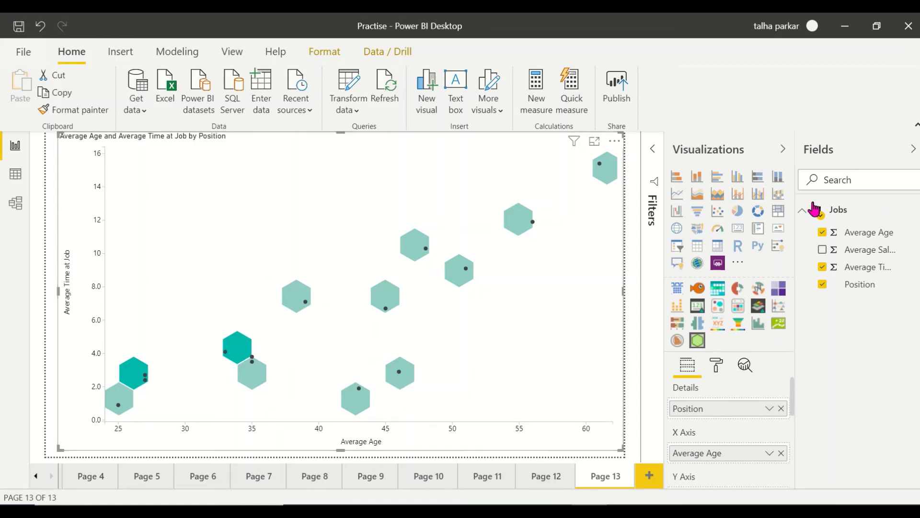
Add Average Salary to the Hexbin Scatterplot and narrow the chart slightly at the page edge
click(822, 250)
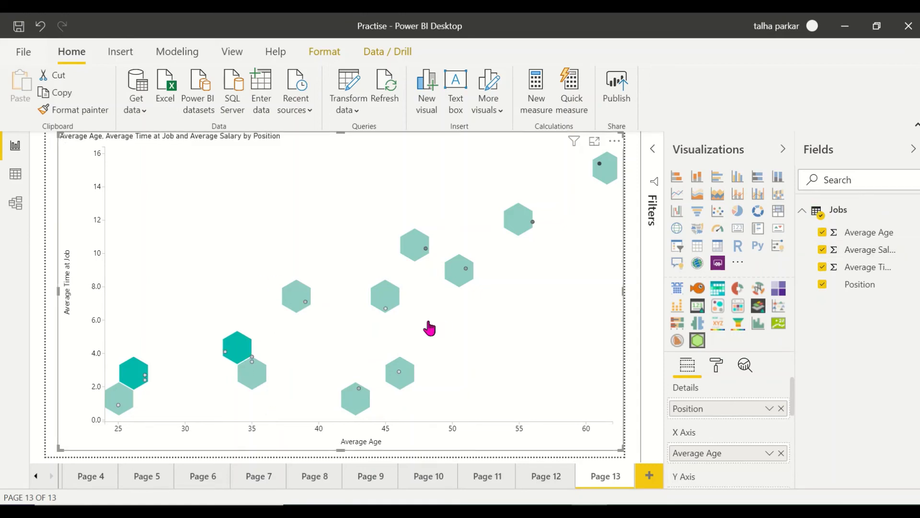
mouse_move(252, 368)
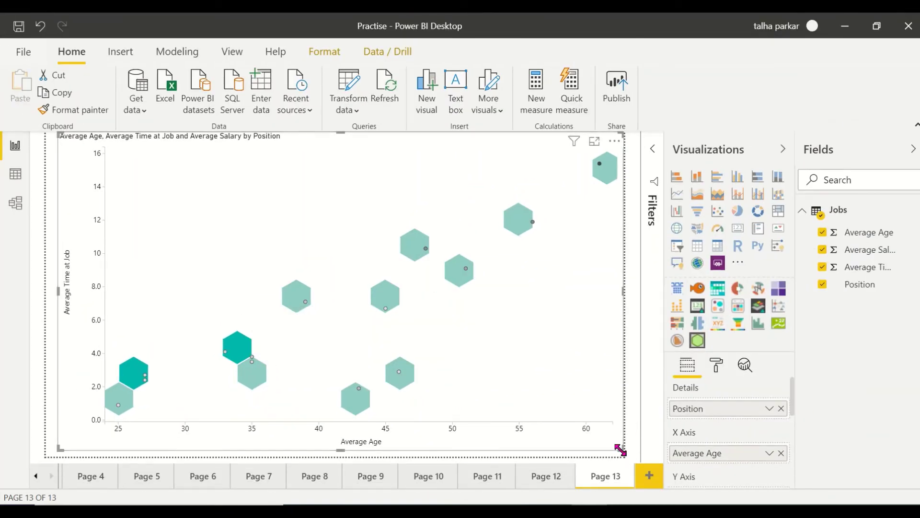
mouse_move(620, 450)
mouse_down()
mouse_move(520, 398)
mouse_move(629, 452)
mouse_move(549, 391)
mouse_move(382, 433)
mouse_move(290, 389)
mouse_move(343, 372)
mouse_move(513, 375)
mouse_move(627, 441)
mouse_move(615, 449)
mouse_up()
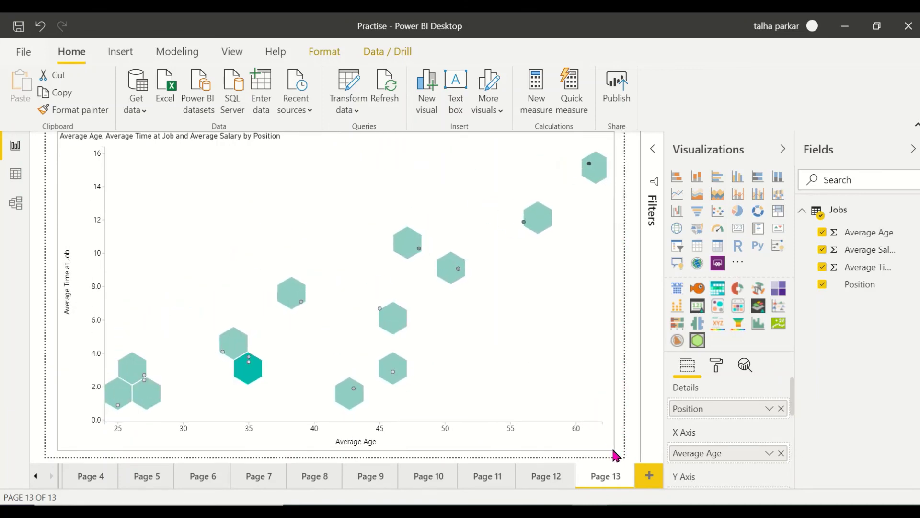
click(621, 450)
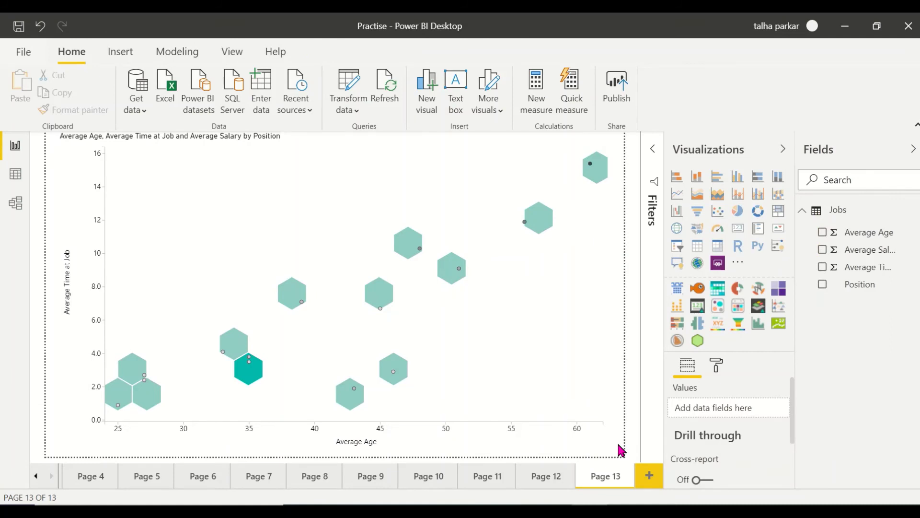
click(602, 362)
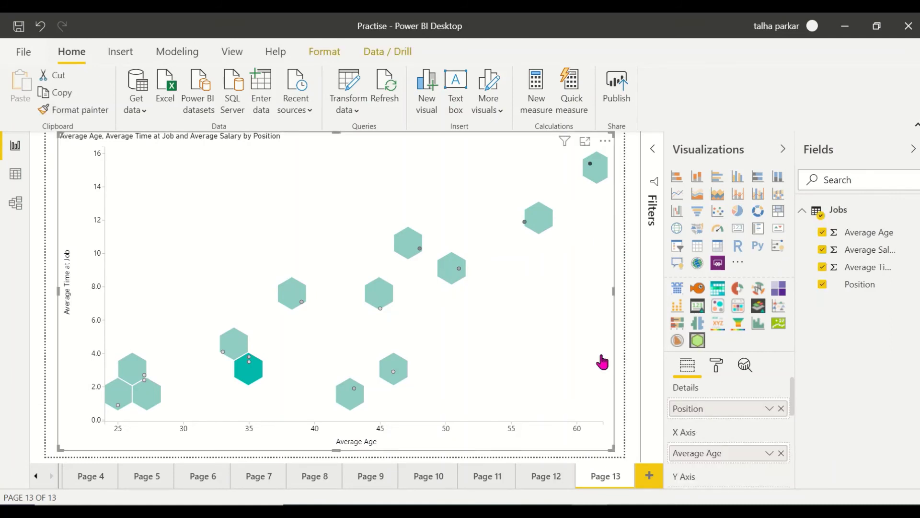
Turn Show bins off and back on in the Hexbin scatterplot options
click(723, 371)
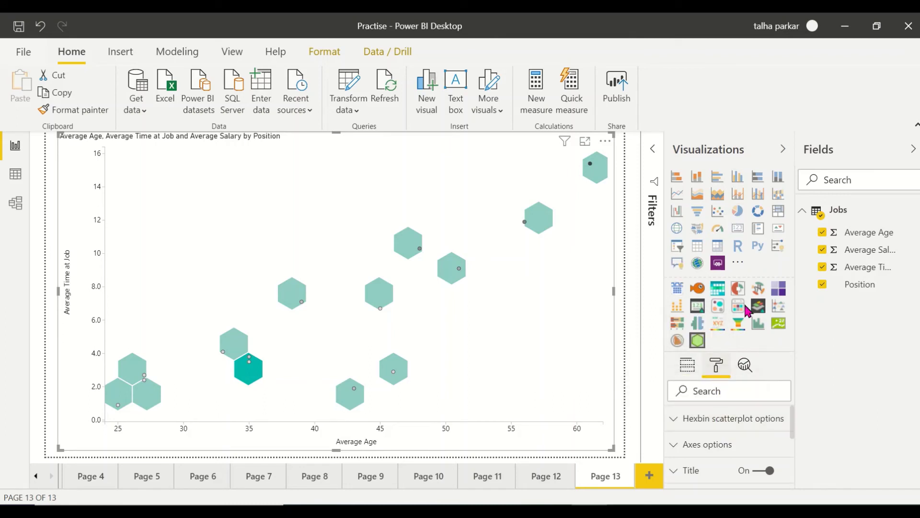
click(744, 426)
scroll(745, 425, down, 4)
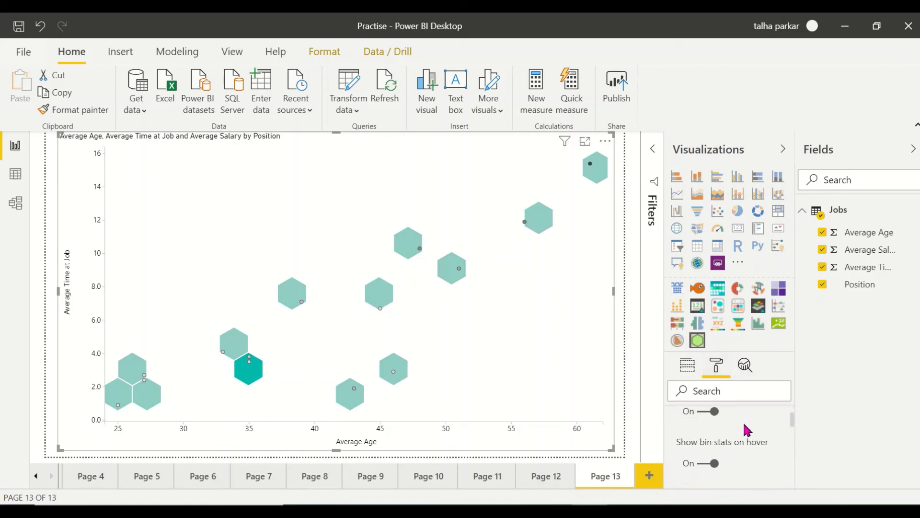
scroll(741, 431, up, 2)
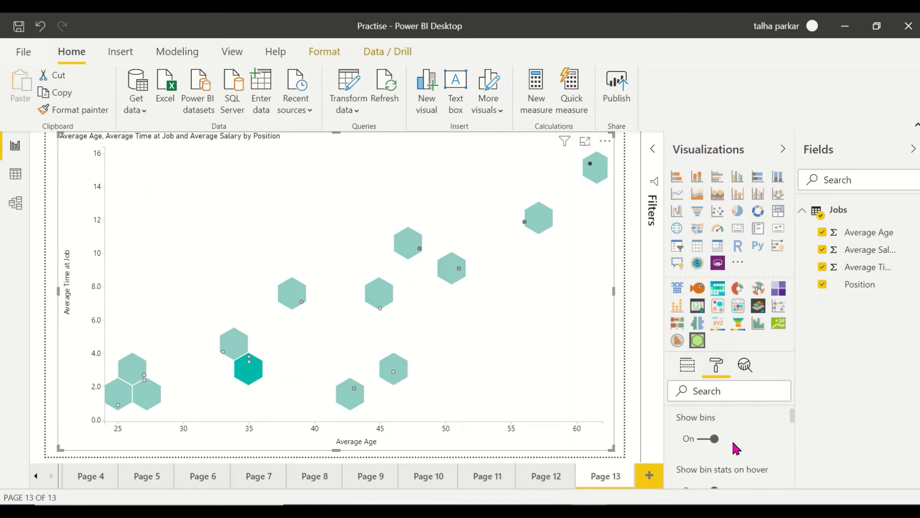
click(711, 439)
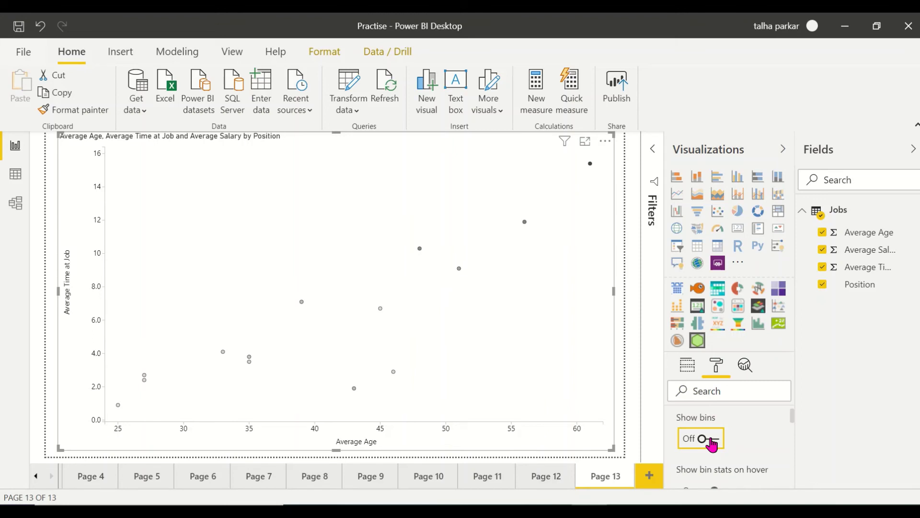
click(712, 441)
Turn off Show bin stats on hover and change the bin color to a light pink theme color
scroll(712, 443, down, 1)
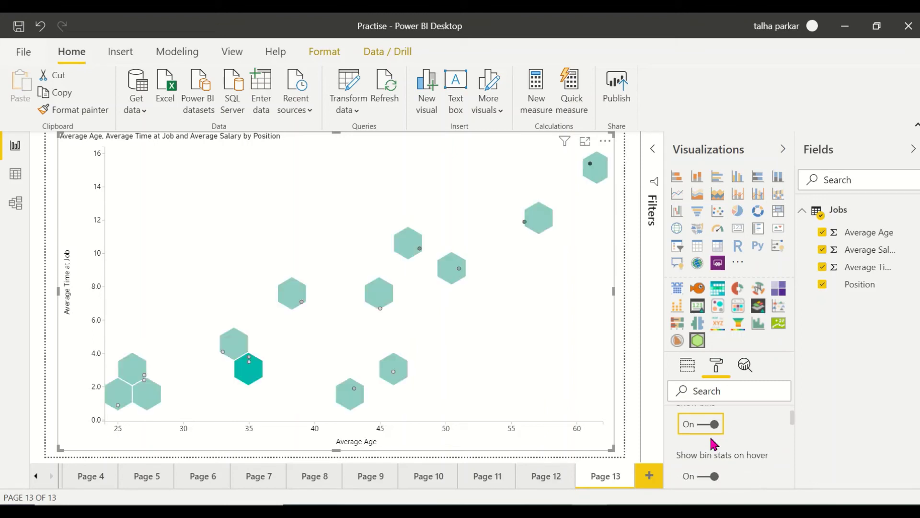
click(711, 476)
click(710, 476)
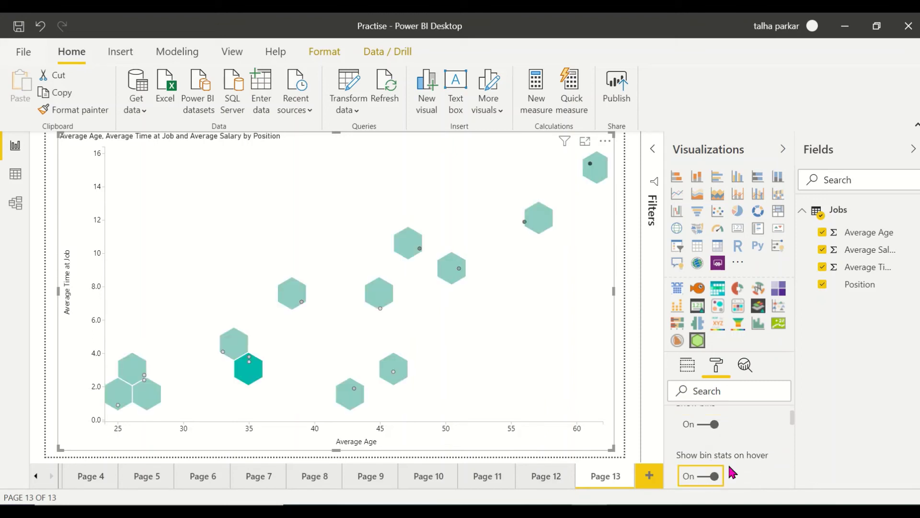
scroll(731, 472, down, 1)
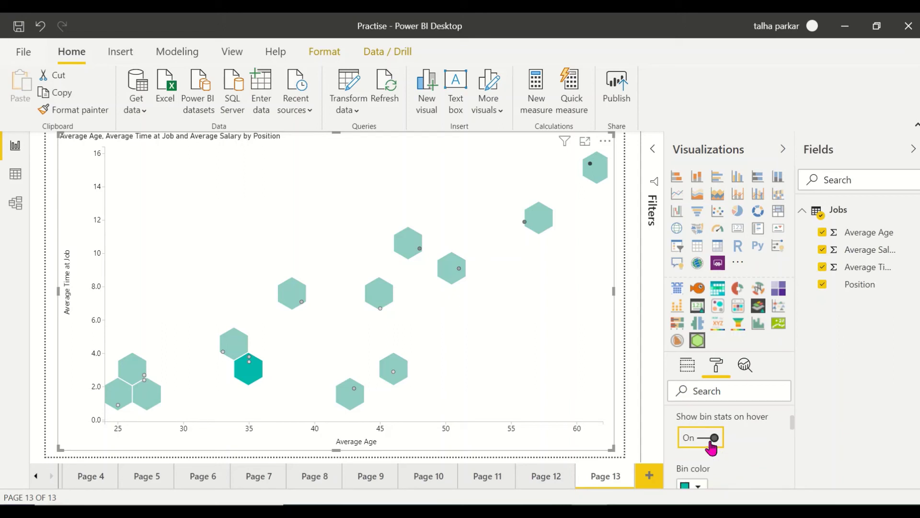
click(711, 447)
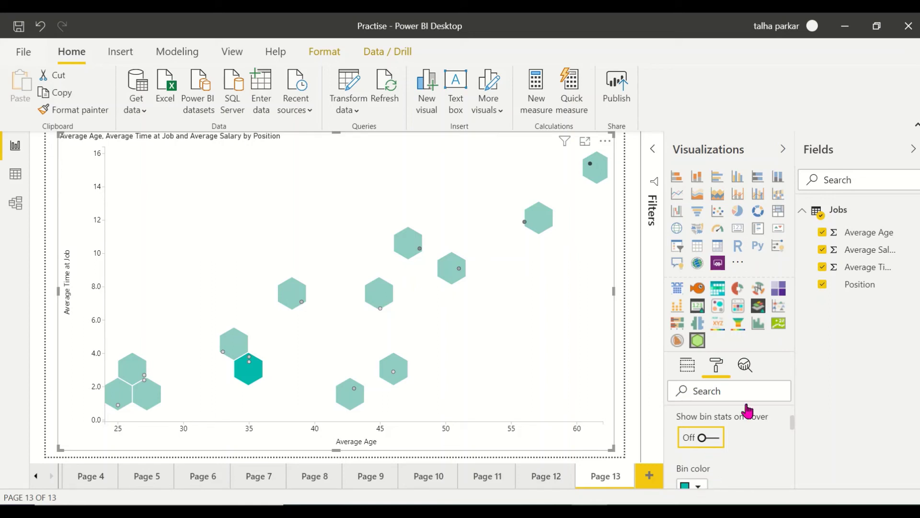
click(697, 485)
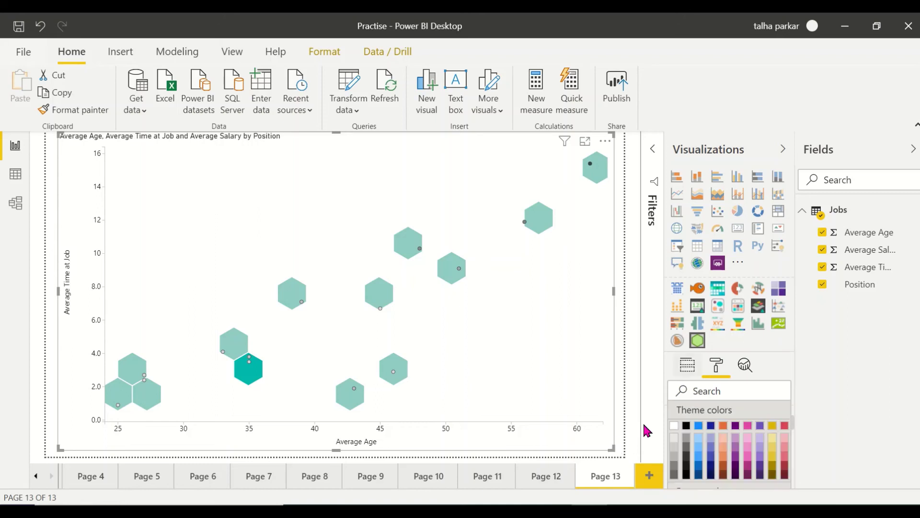
click(748, 441)
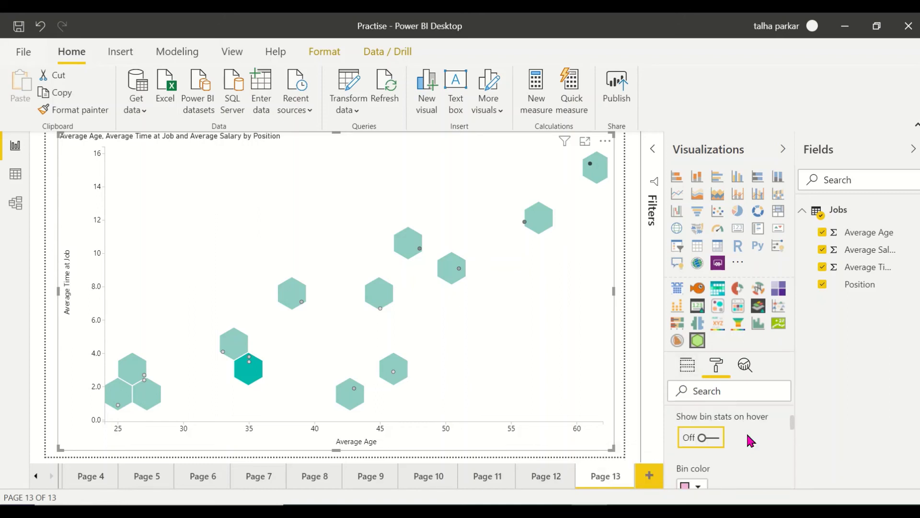
Try a bin radius of 50 and one of 10 on the Hexbin Scatterplot
scroll(748, 441, down, 3)
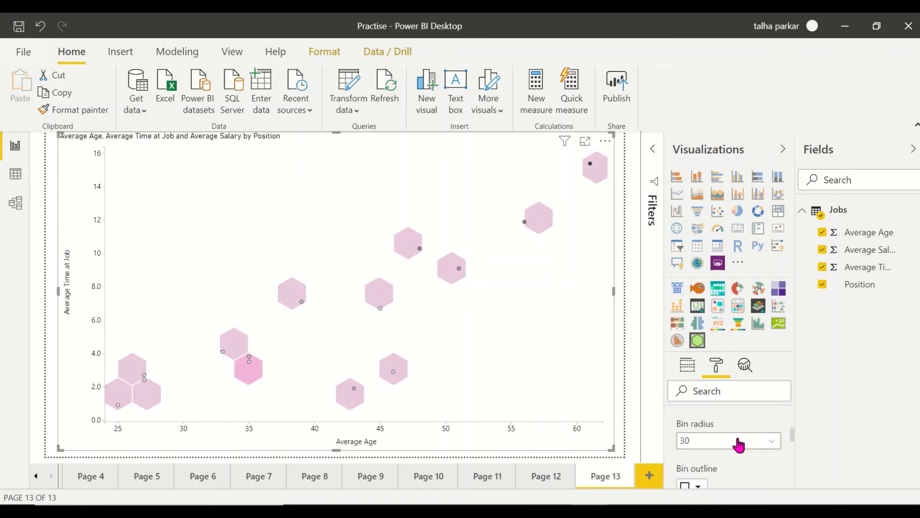
click(736, 445)
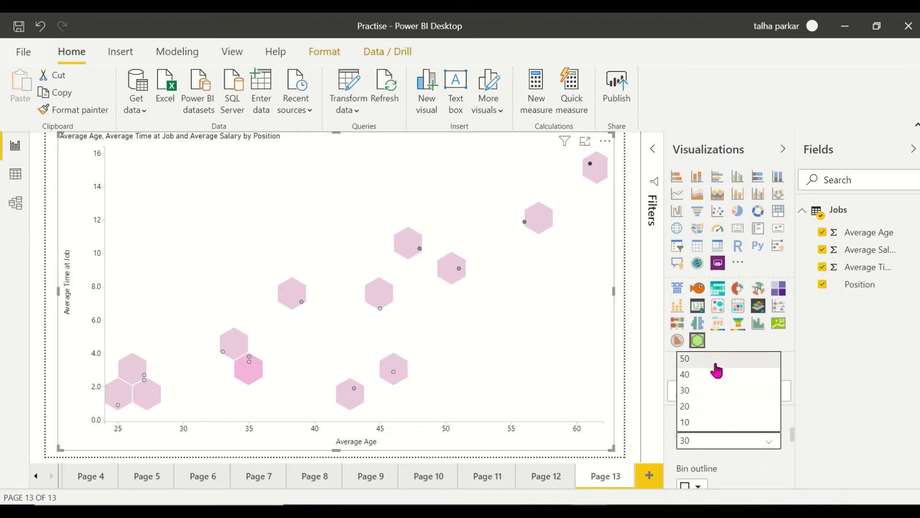
click(717, 368)
click(740, 440)
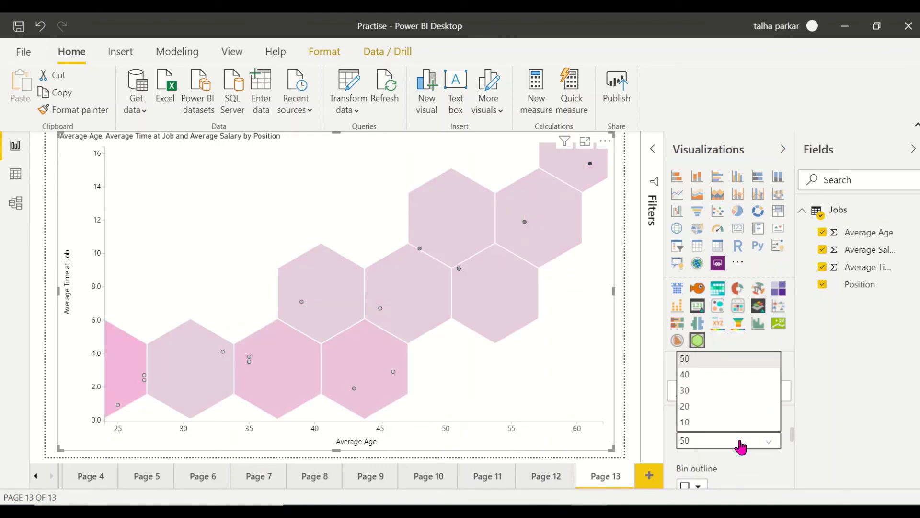
click(702, 426)
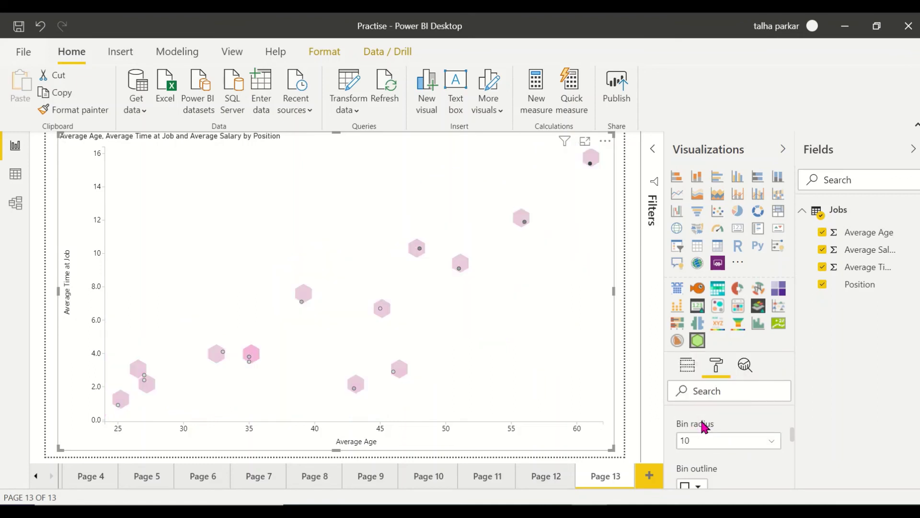
Set the bin radius of the Hexbin Scatterplot to 20
click(714, 444)
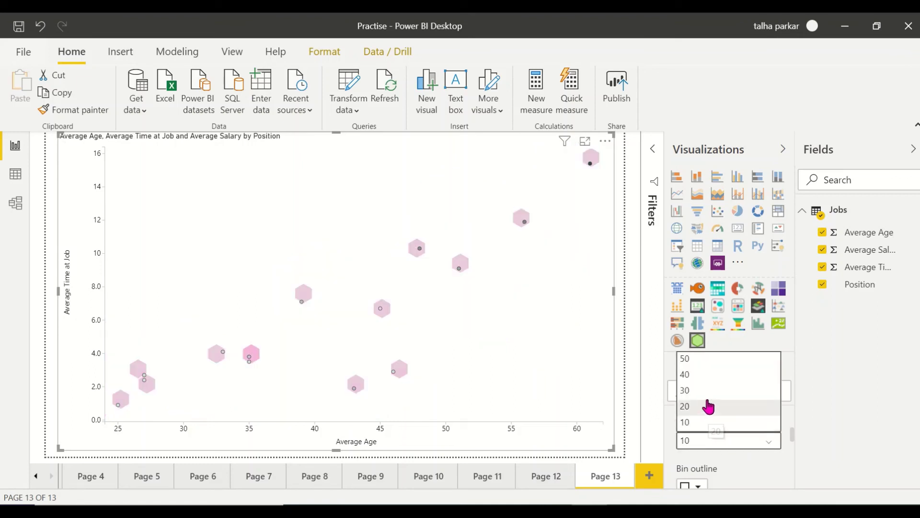
click(710, 407)
scroll(724, 426, down, 1)
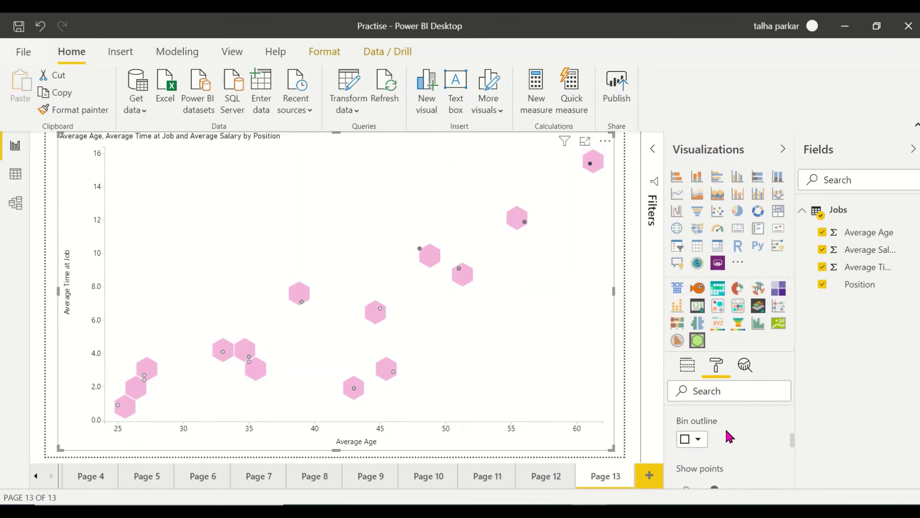
Set the bin outline color of the Hexbin Scatterplot to black
click(699, 440)
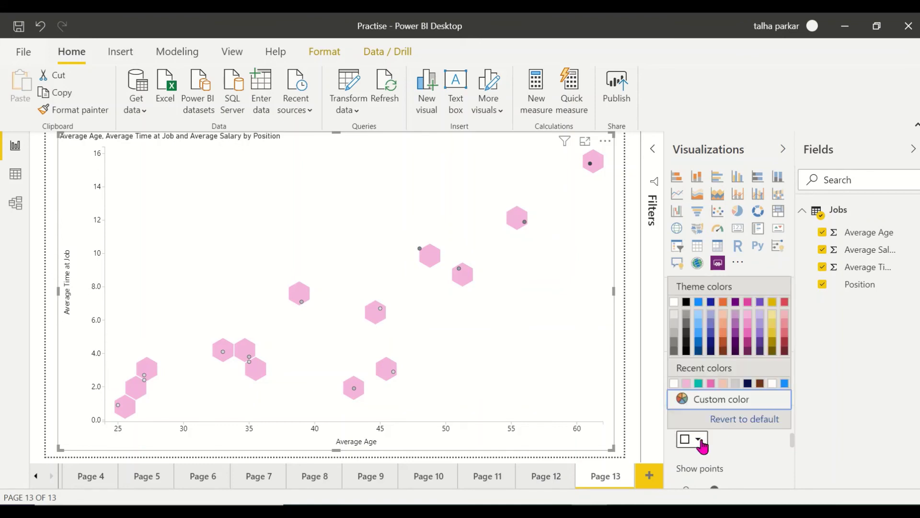
click(686, 357)
Turn Show points off and back on in the Hexbin scatterplot options
scroll(730, 416, down, 2)
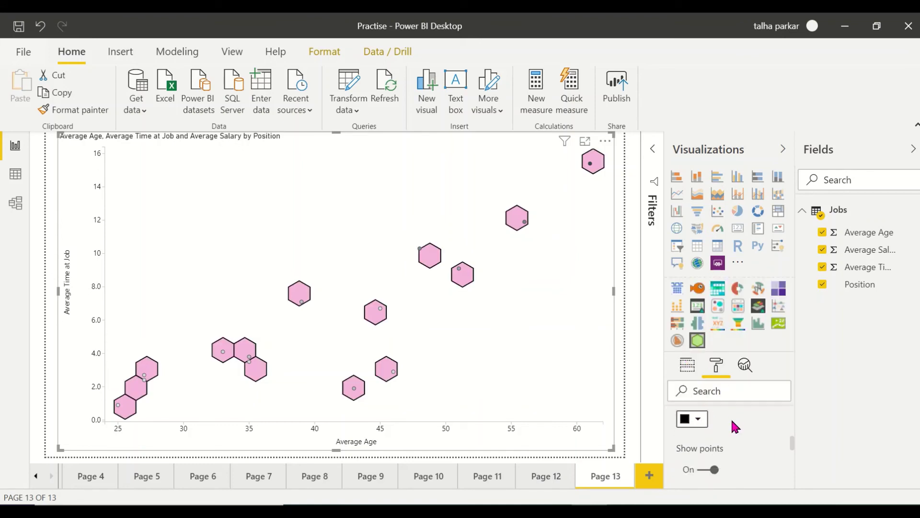
click(712, 460)
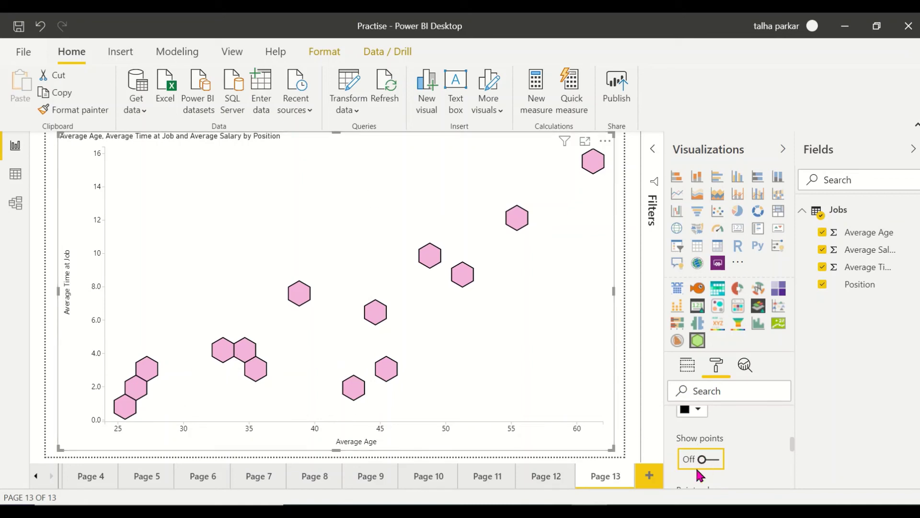
click(714, 466)
Set the point color of the Hexbin Scatterplot to black and the point size to 5
scroll(710, 460, down, 2)
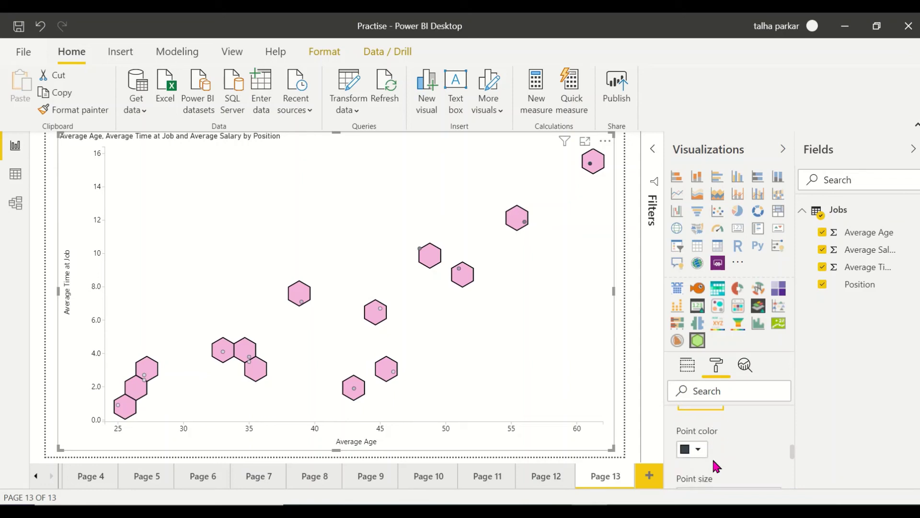
click(702, 453)
click(702, 453)
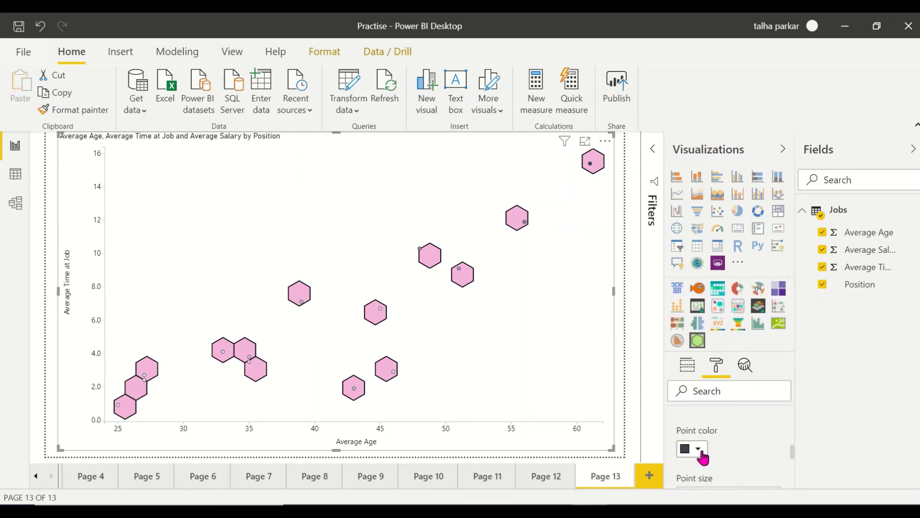
click(703, 455)
click(688, 314)
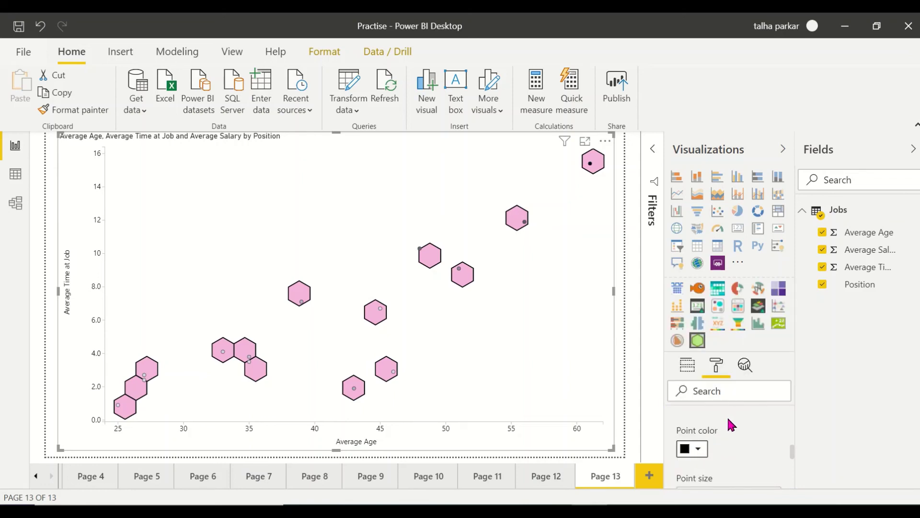
scroll(714, 453, down, 2)
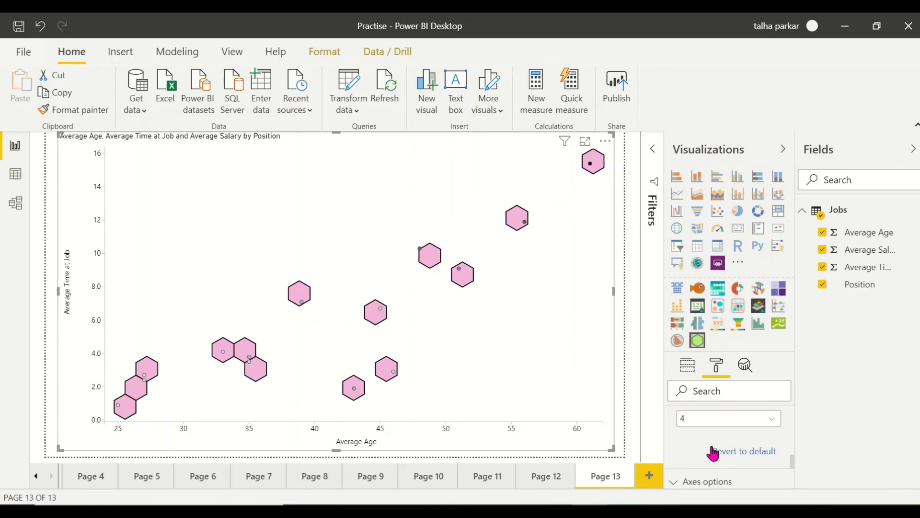
click(771, 427)
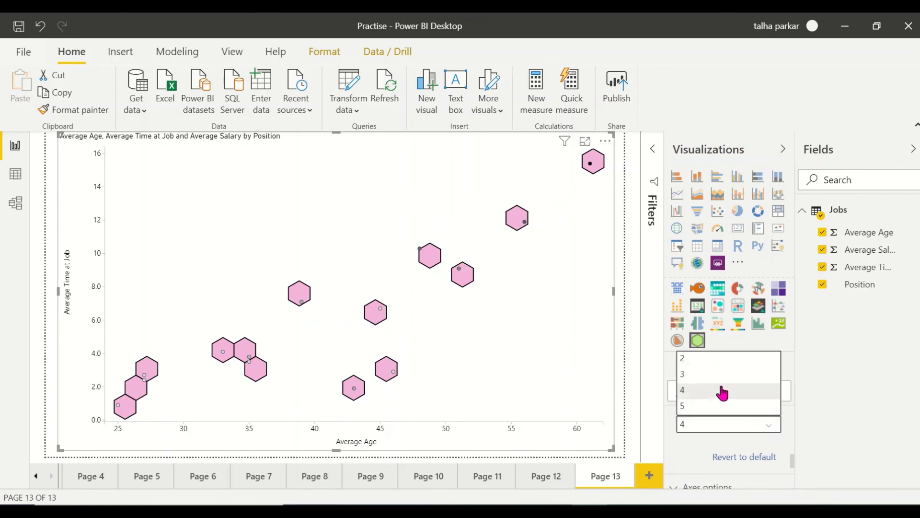
click(716, 414)
Look through the Axes options and Title settings of the Hexbin Scatterplot, including the title's background color choices
scroll(717, 416, down, 3)
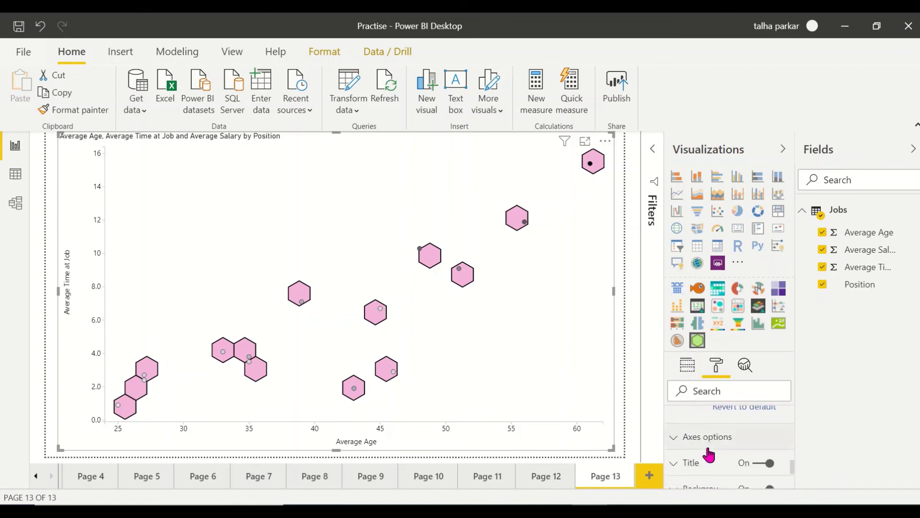
click(708, 451)
scroll(708, 455, down, 5)
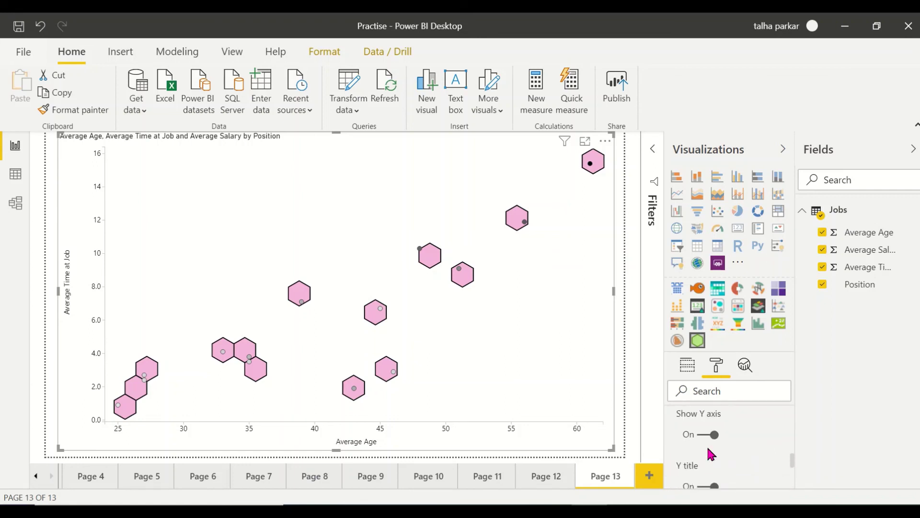
scroll(708, 454, down, 3)
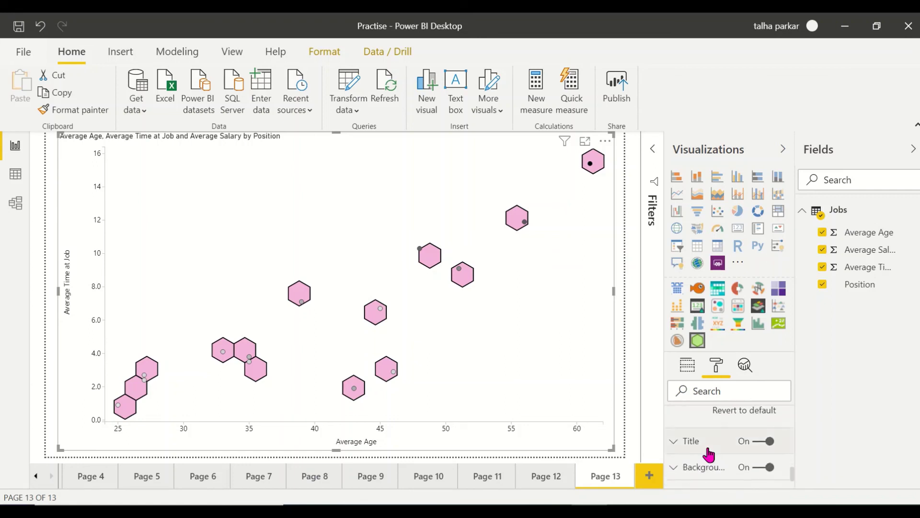
click(708, 452)
scroll(710, 454, down, 3)
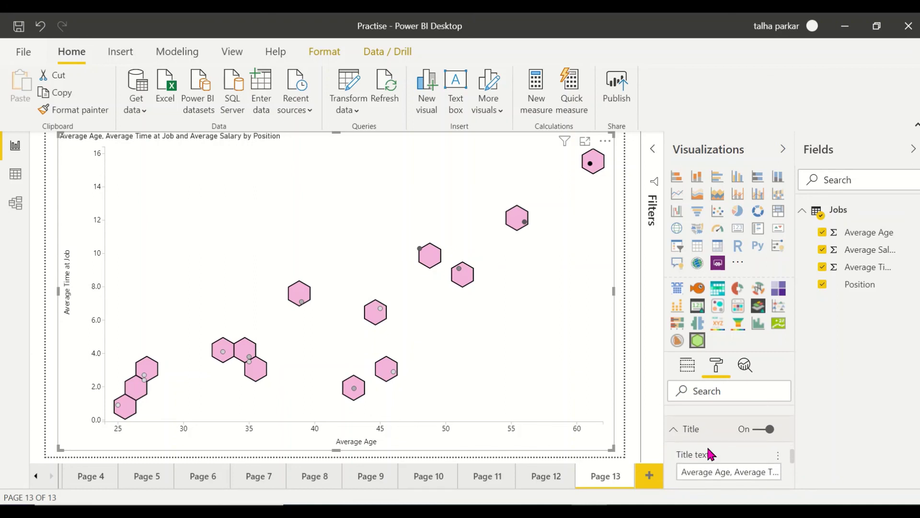
scroll(710, 453, down, 1)
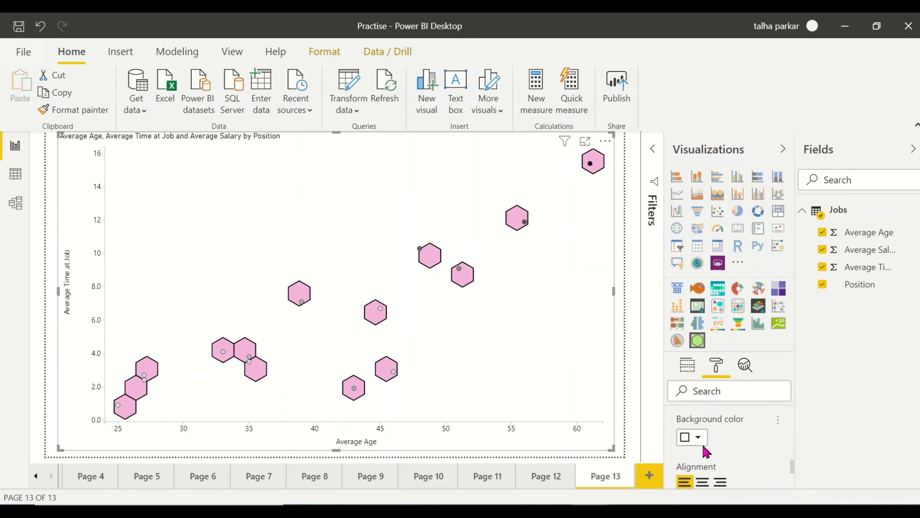
click(703, 446)
scroll(703, 445, down, 3)
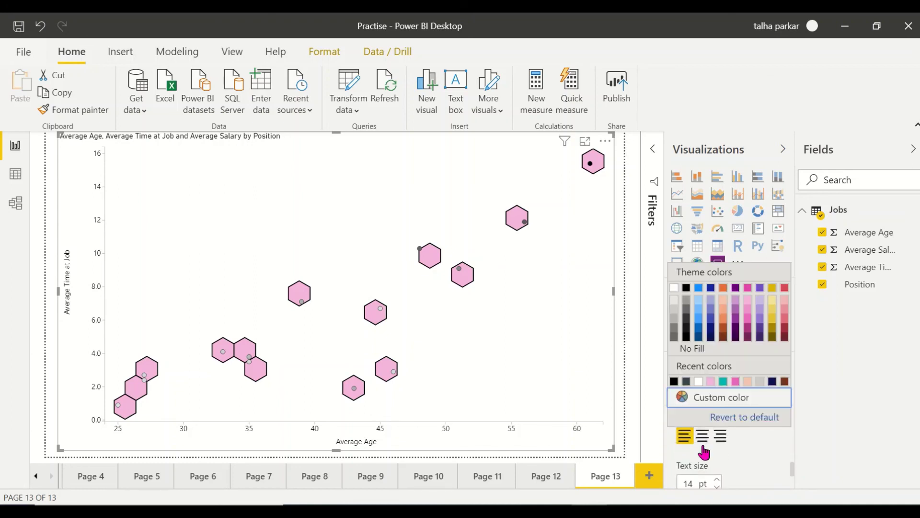
scroll(703, 451, down, 5)
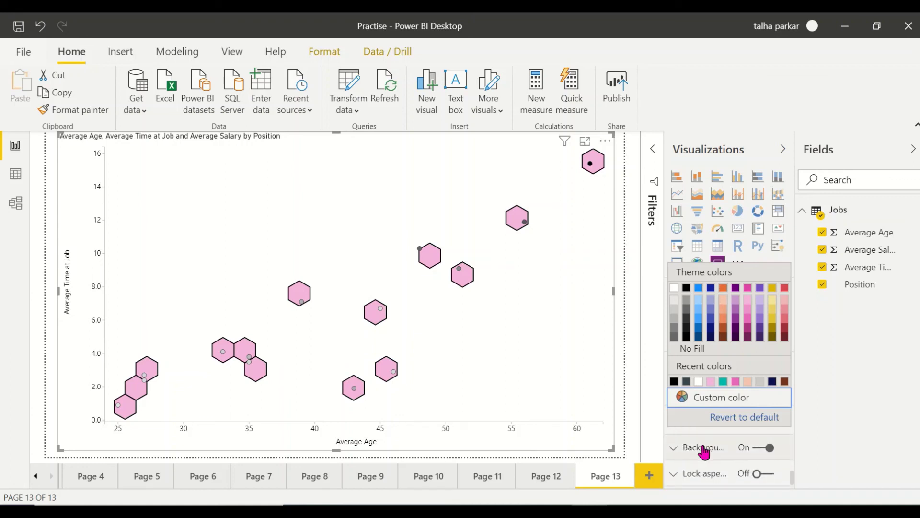
scroll(703, 451, down, 5)
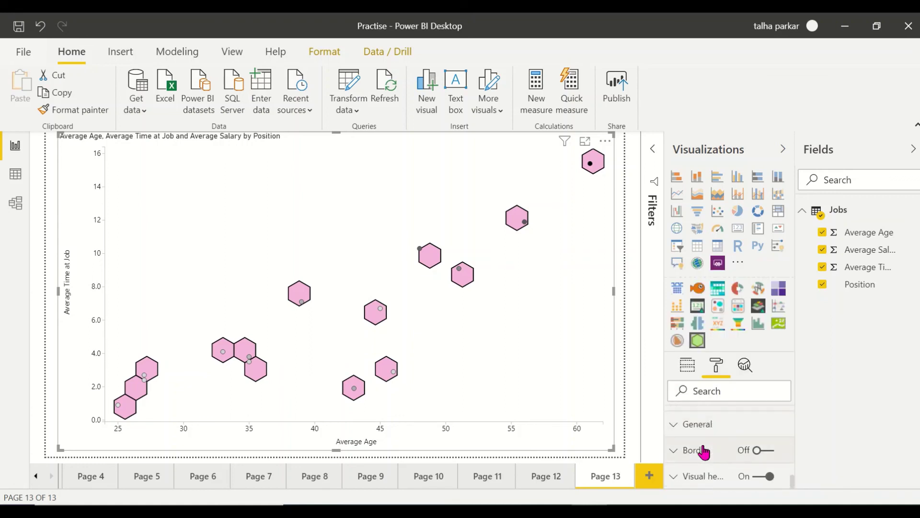
Turn on Lock aspect and Border for the Hexbin Scatterplot
click(757, 482)
scroll(766, 486, down, 2)
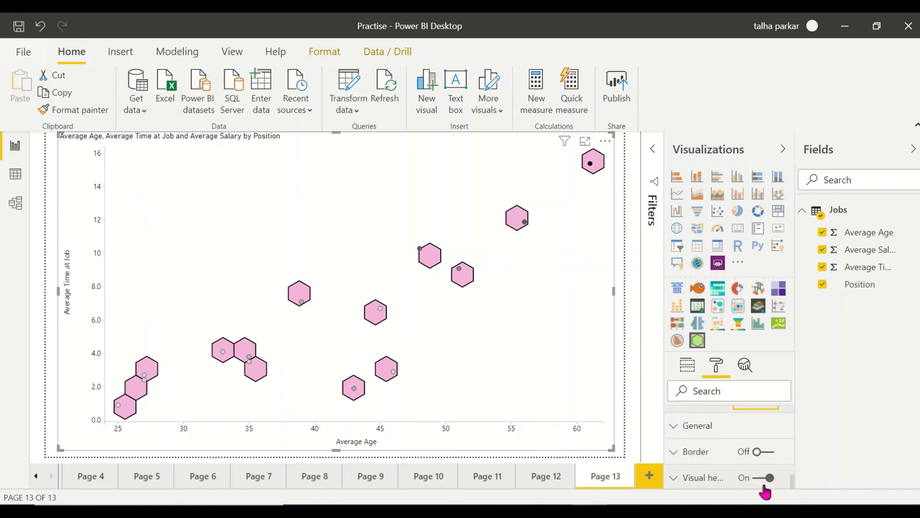
click(763, 451)
Look through the General settings of the visual and collapse the Hexbin scatterplot, Axes and Title options
click(723, 426)
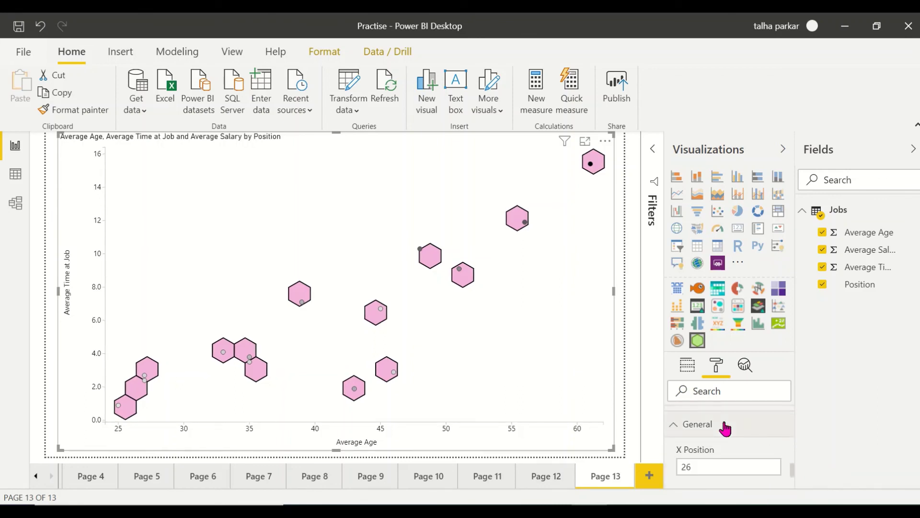
scroll(725, 427, down, 3)
scroll(726, 427, up, 10)
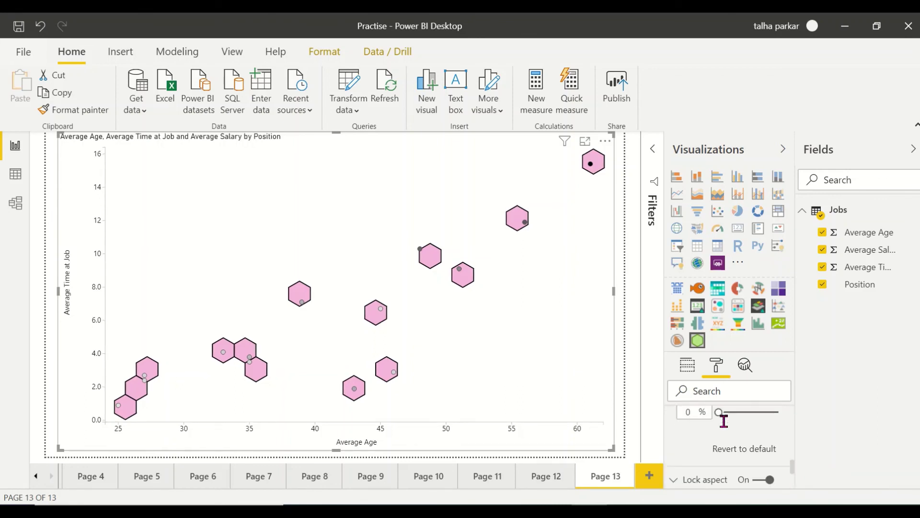
click(690, 424)
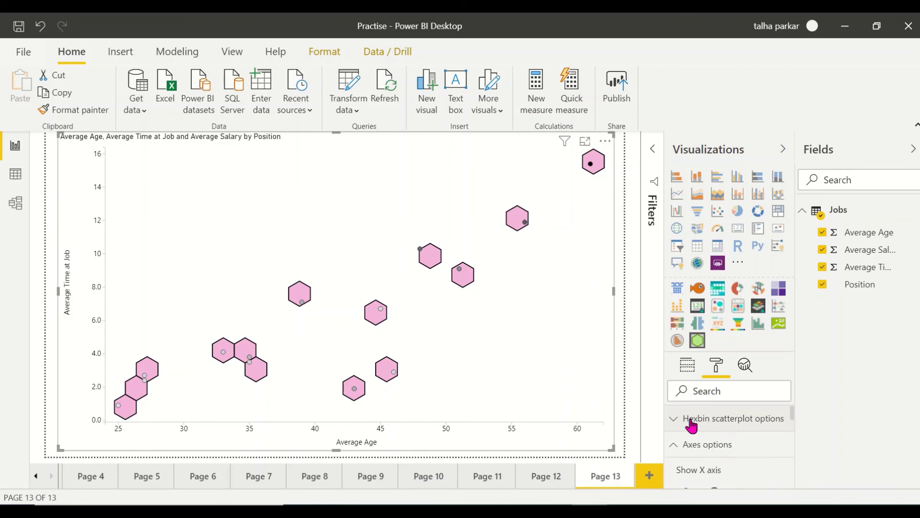
scroll(692, 425, down, 1)
click(691, 425)
scroll(691, 425, down, 1)
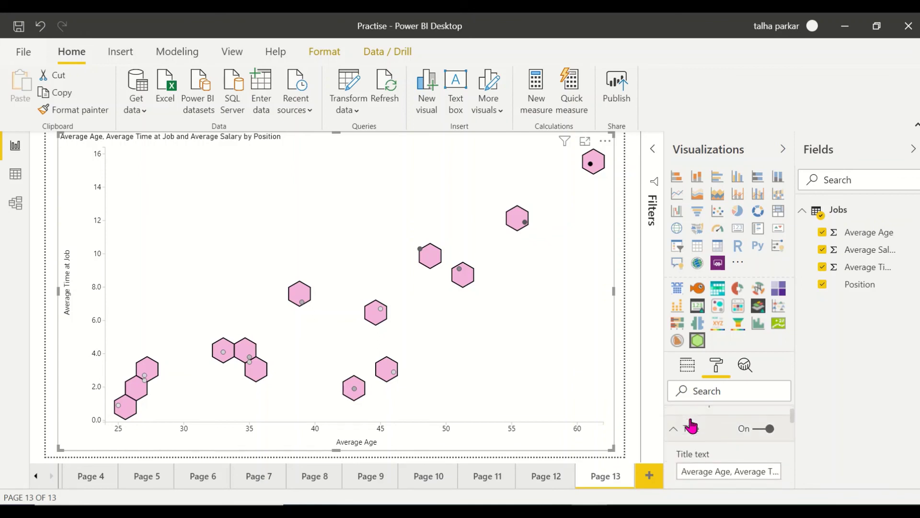
click(691, 425)
scroll(691, 425, up, 2)
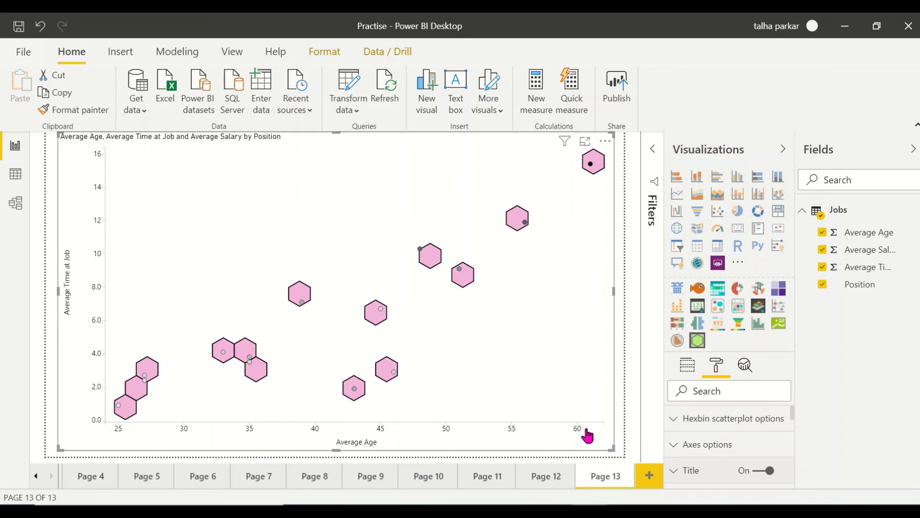
Shrink the Hexbin Scatterplot to about two thirds of its width and height and deselect it
drag(611, 448, 431, 344)
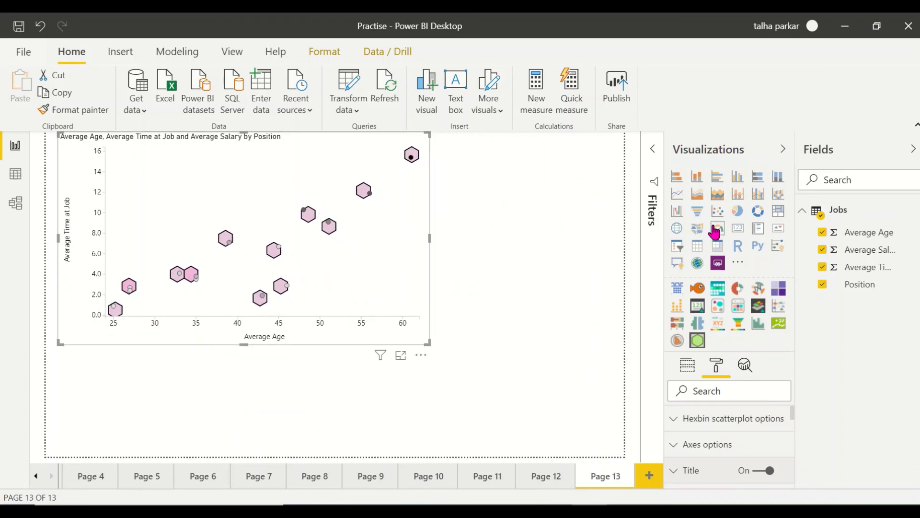
click(587, 254)
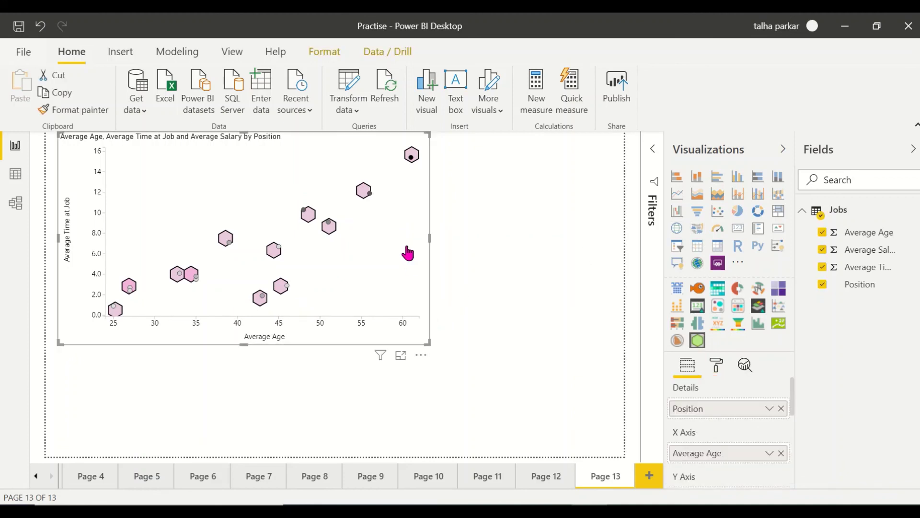
click(531, 252)
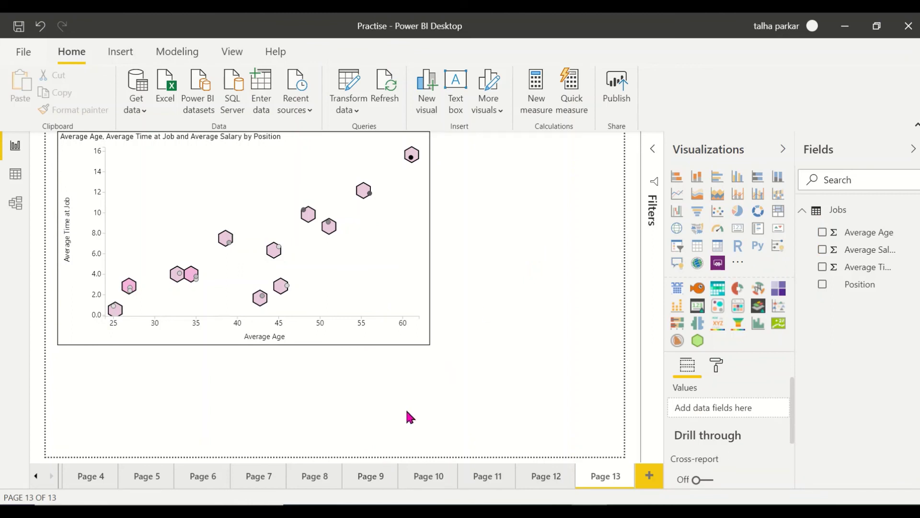
click(167, 91)
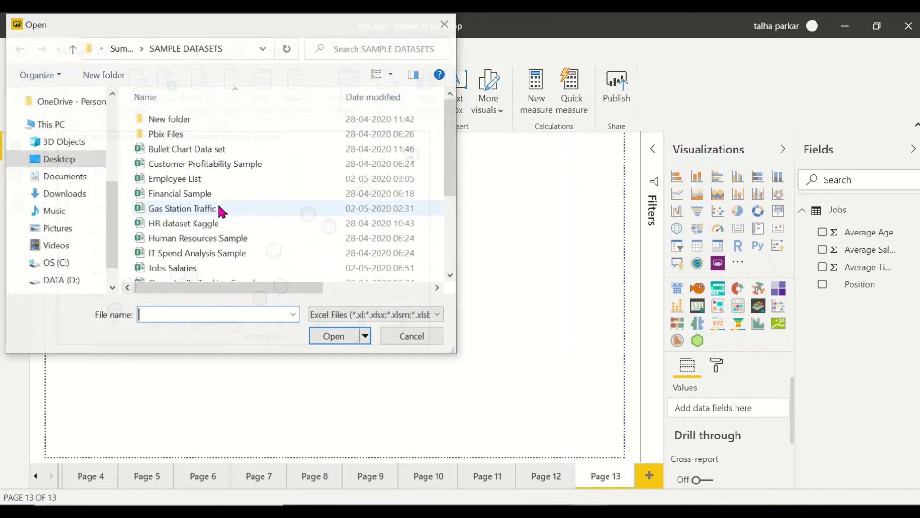
scroll(199, 156, down, 3)
scroll(199, 156, up, 3)
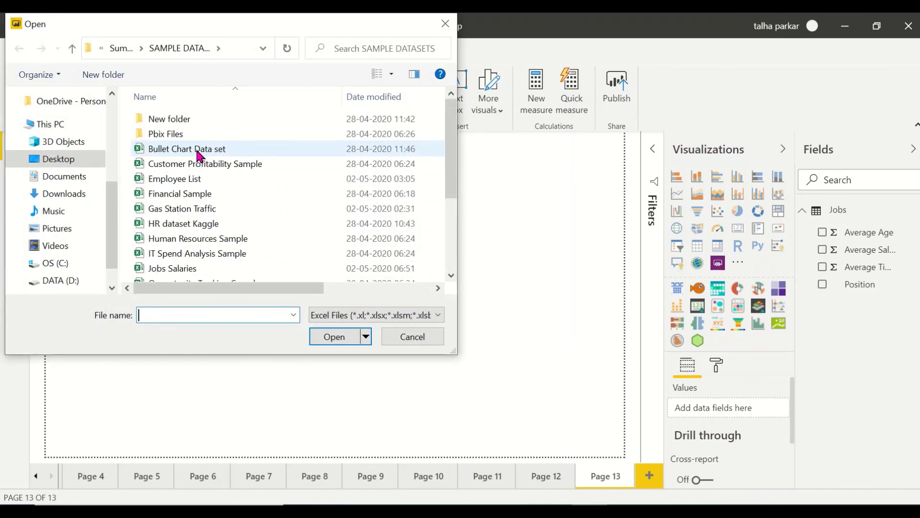
scroll(199, 154, down, 3)
scroll(199, 154, up, 3)
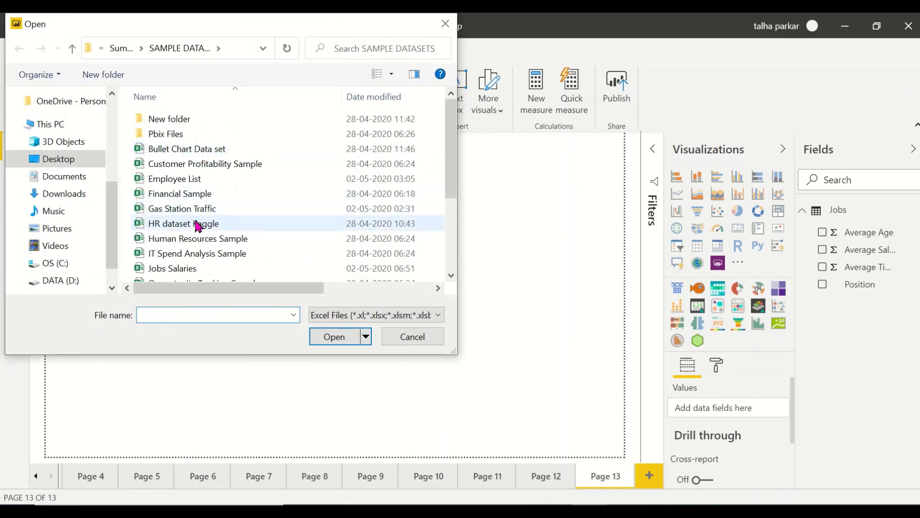
scroll(195, 226, up, 2)
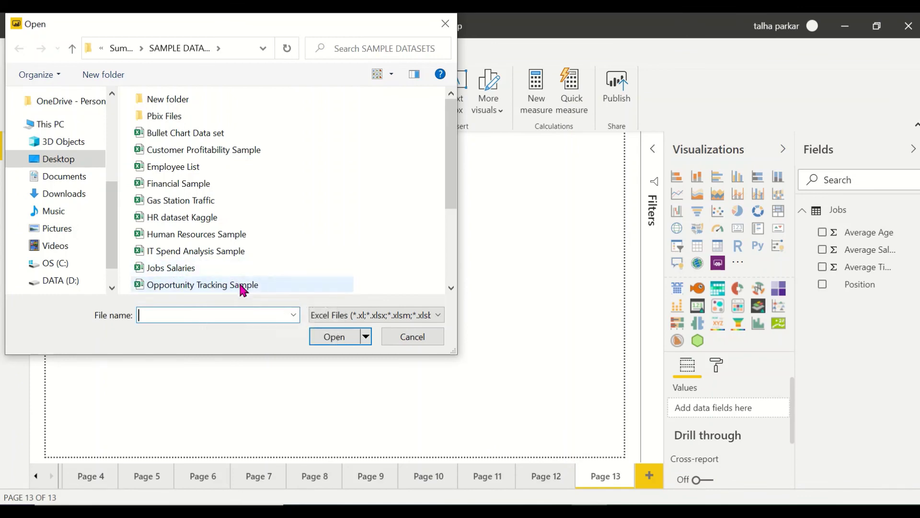
click(387, 343)
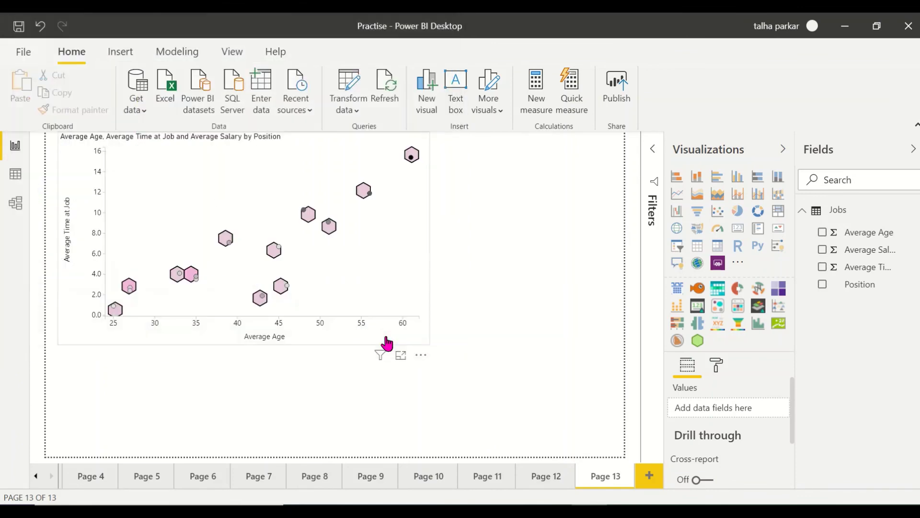